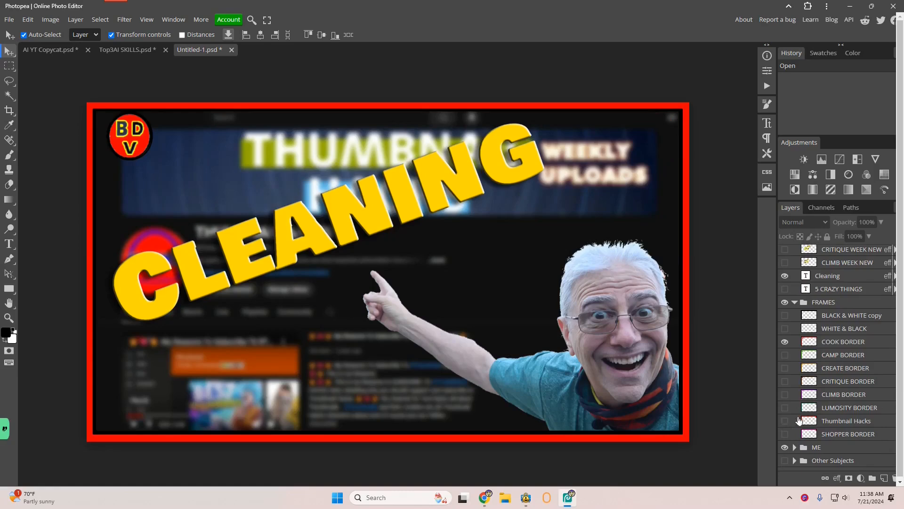
Collapse the FRAMES group and rename the Cleaning text layer to Cook
{"action": "left_click", "coordinate": [795, 302]}
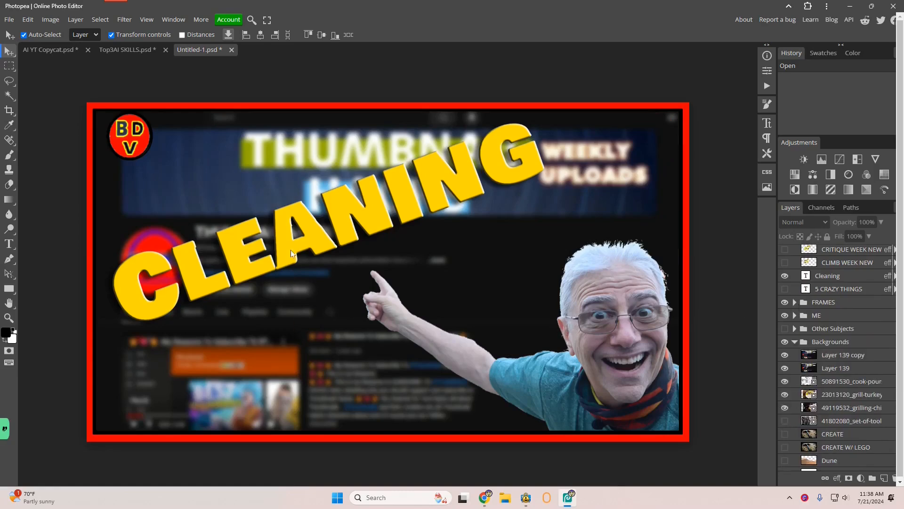
{"action": "left_click", "coordinate": [819, 278]}
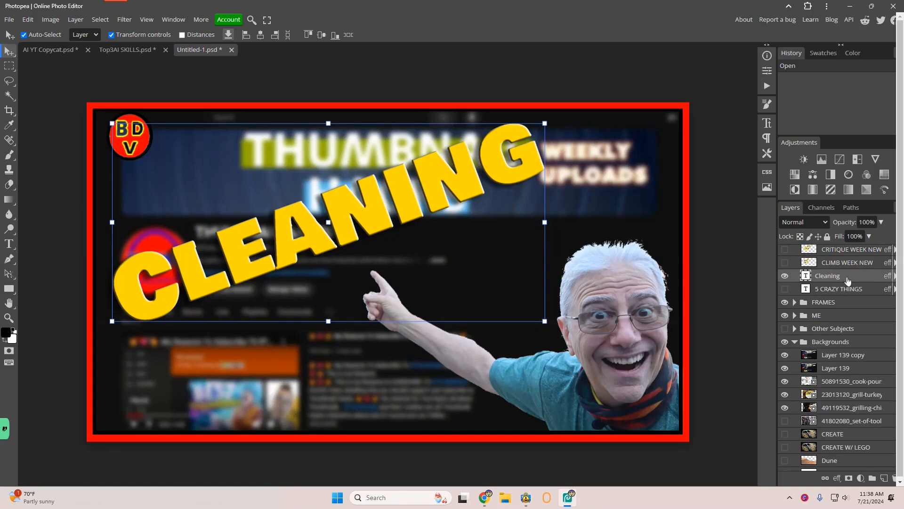
{"action": "double_click", "coordinate": [828, 278]}
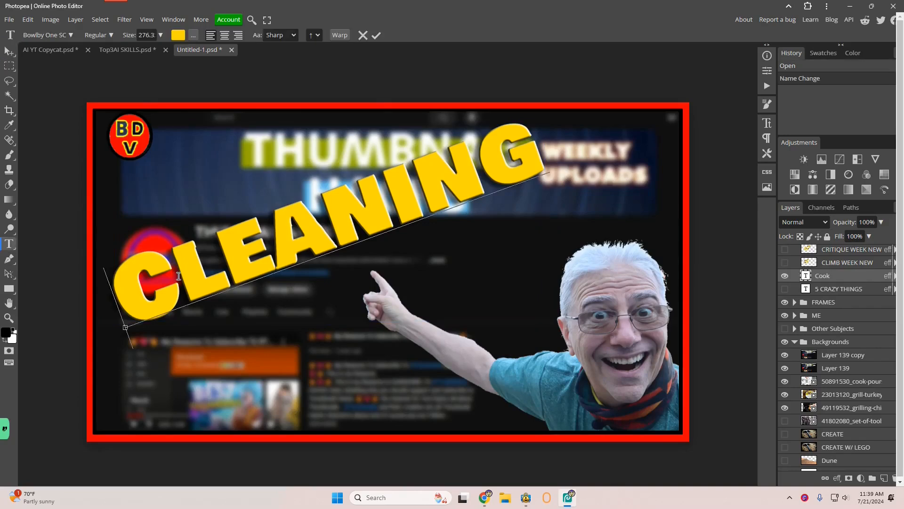
Replace the CLEANING headline text with COOK
{"action": "left_click_drag", "start_coordinate": [184, 289], "coordinate": [532, 182]}
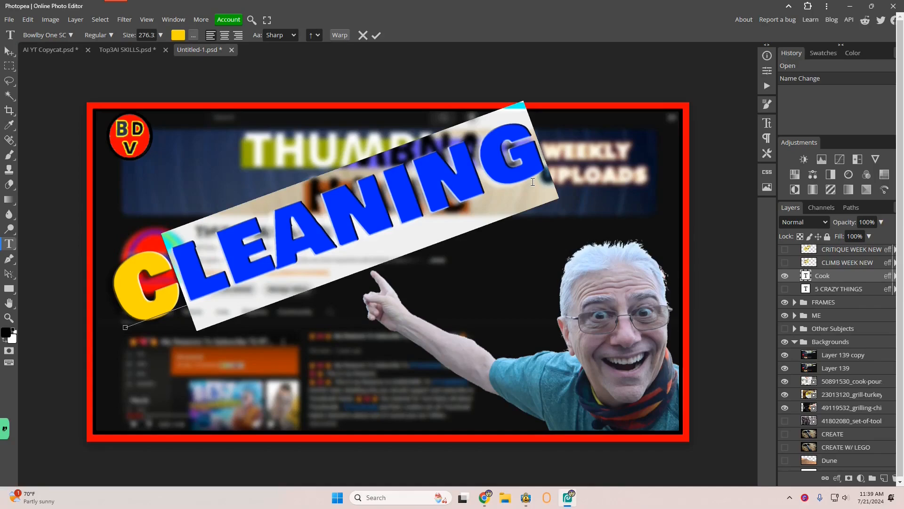
{"action": "type", "text": "ook"}
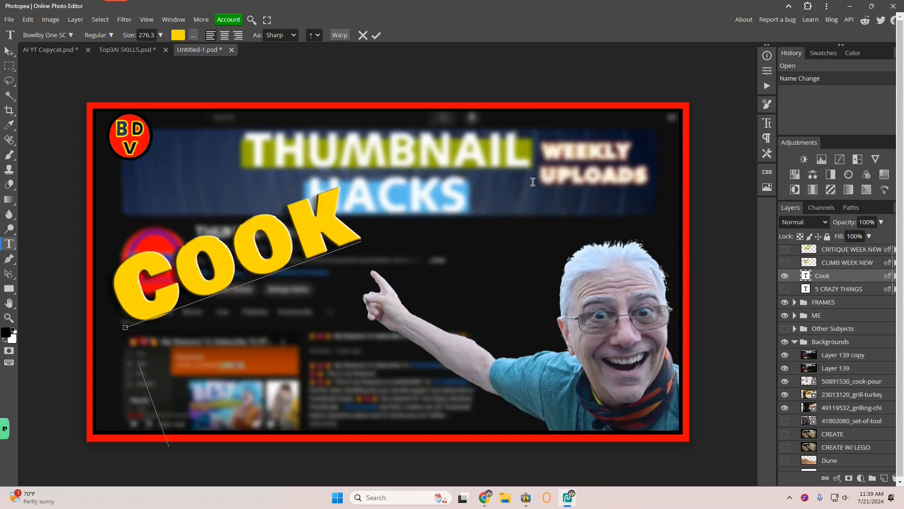
{"action": "type", "text": "coffee"}
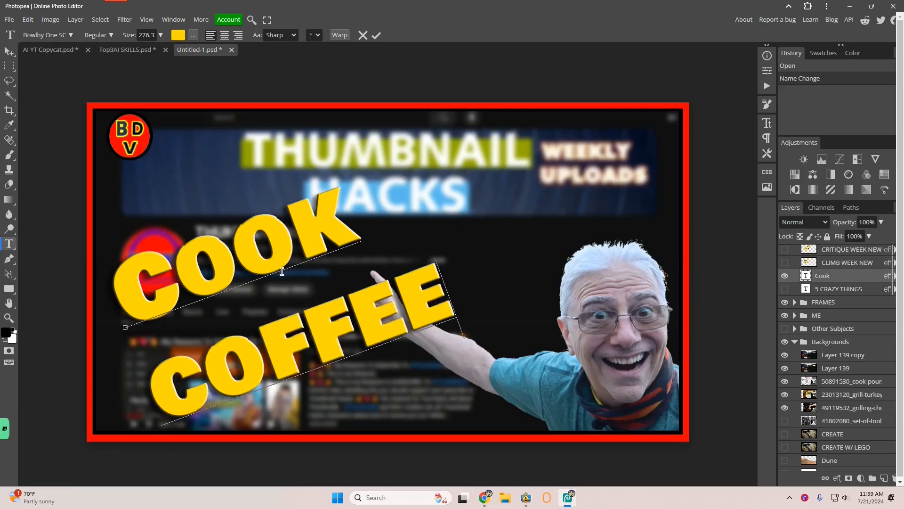
Move the COOK COFFEE text up on the canvas and select the Layer 139 copy background layer
{"action": "left_click", "coordinate": [11, 51]}
{"action": "left_click_drag", "start_coordinate": [266, 230], "coordinate": [300, 173]}
{"action": "left_click", "coordinate": [824, 360]}
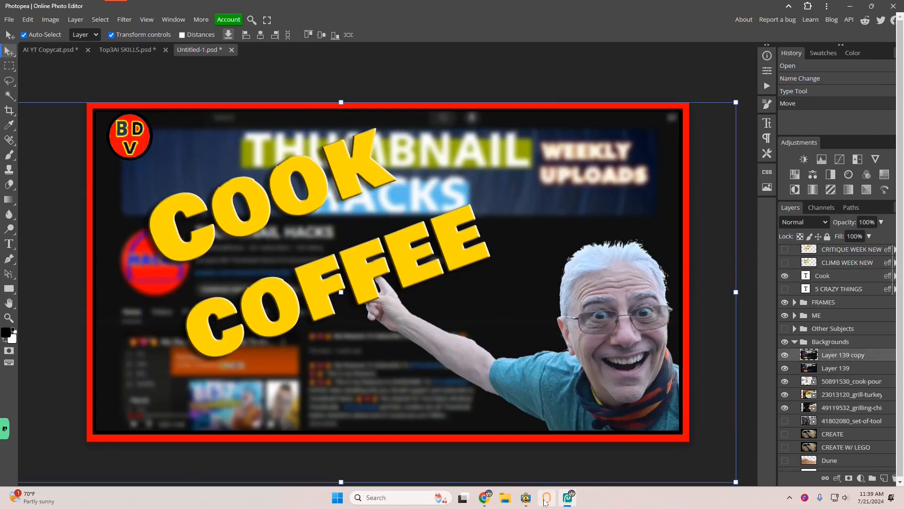
Switch to the stock image site in the browser and search for coffee
{"action": "mouse_move", "coordinate": [484, 497]}
{"action": "left_click", "coordinate": [436, 447]}
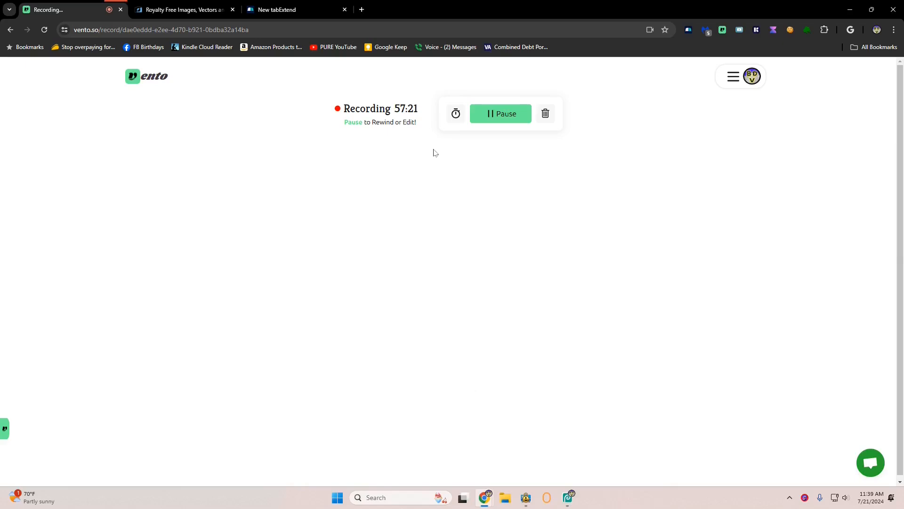
{"action": "left_click", "coordinate": [187, 13]}
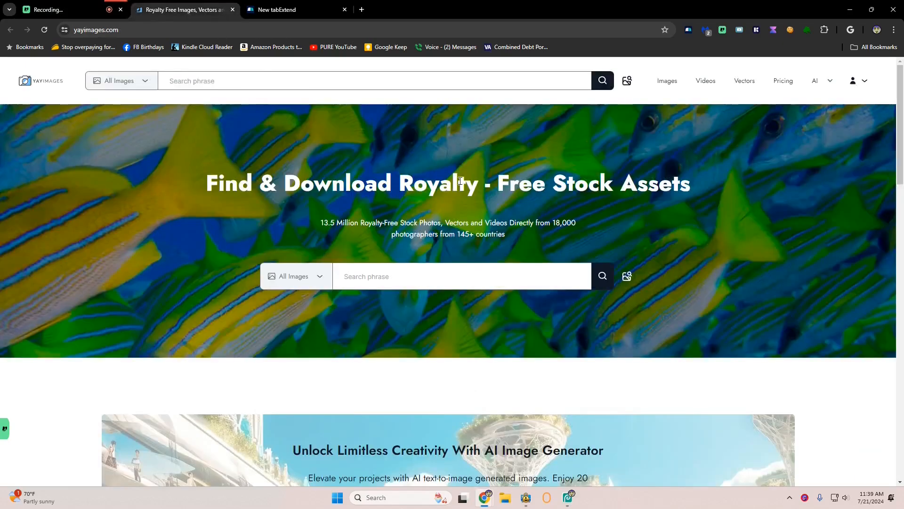
{"action": "left_click", "coordinate": [344, 78]}
{"action": "type", "text": "coffee"}
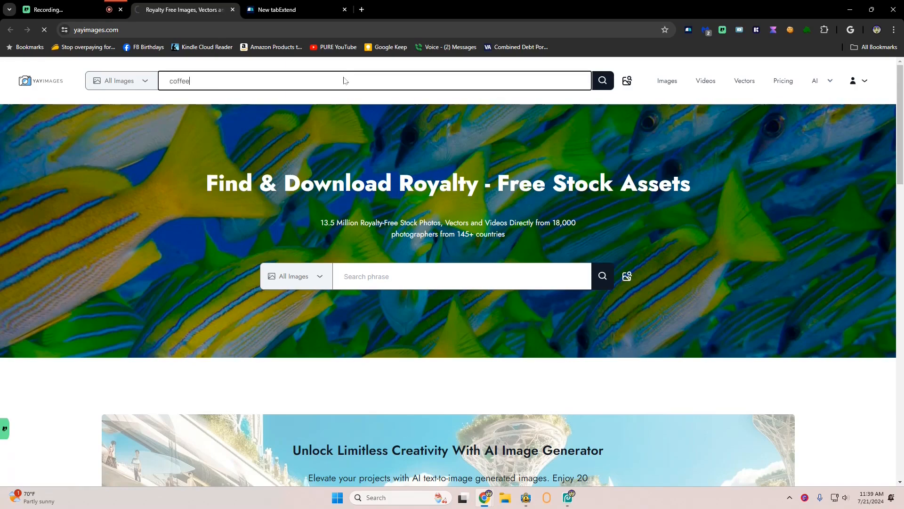
Browse the coffee search results for a suitable background image
{"action": "scroll", "coordinate": [484, 235], "scroll_direction": "down", "scroll_amount": 3}
{"action": "scroll", "coordinate": [484, 235], "scroll_direction": "down", "scroll_amount": 1}
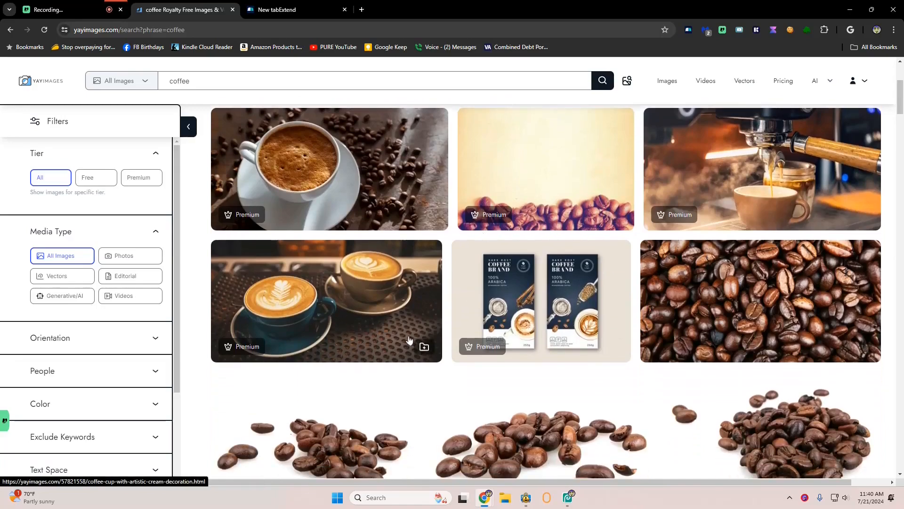
{"action": "scroll", "coordinate": [573, 327], "scroll_direction": "down", "scroll_amount": 4}
{"action": "scroll", "coordinate": [572, 326], "scroll_direction": "down", "scroll_amount": 5}
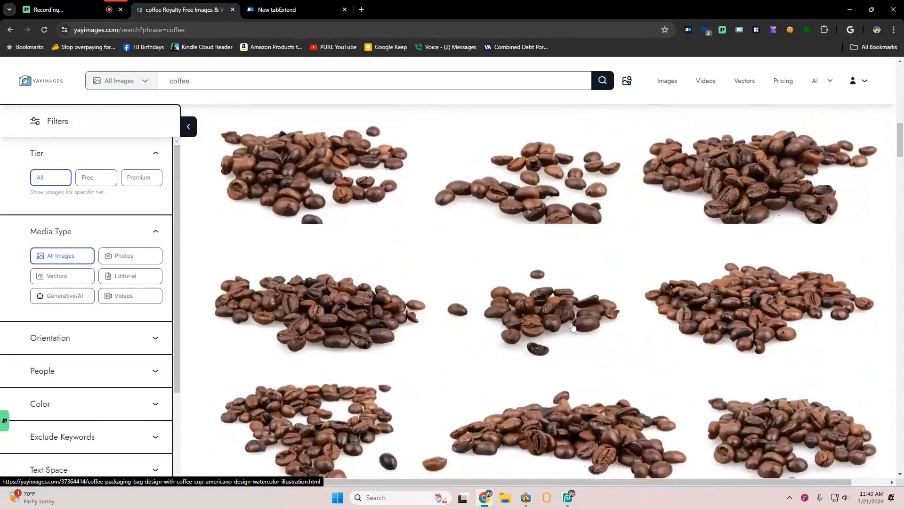
{"action": "scroll", "coordinate": [573, 327], "scroll_direction": "down", "scroll_amount": 5}
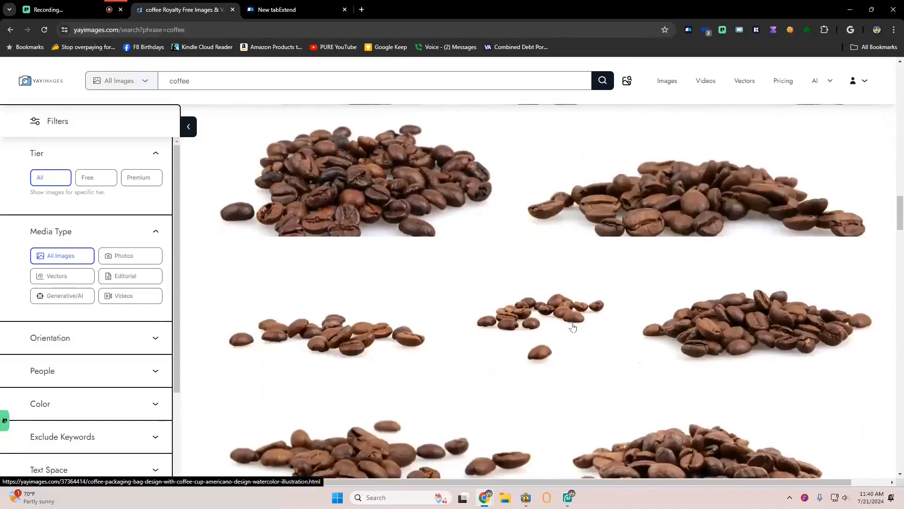
{"action": "scroll", "coordinate": [573, 327], "scroll_direction": "down", "scroll_amount": 4}
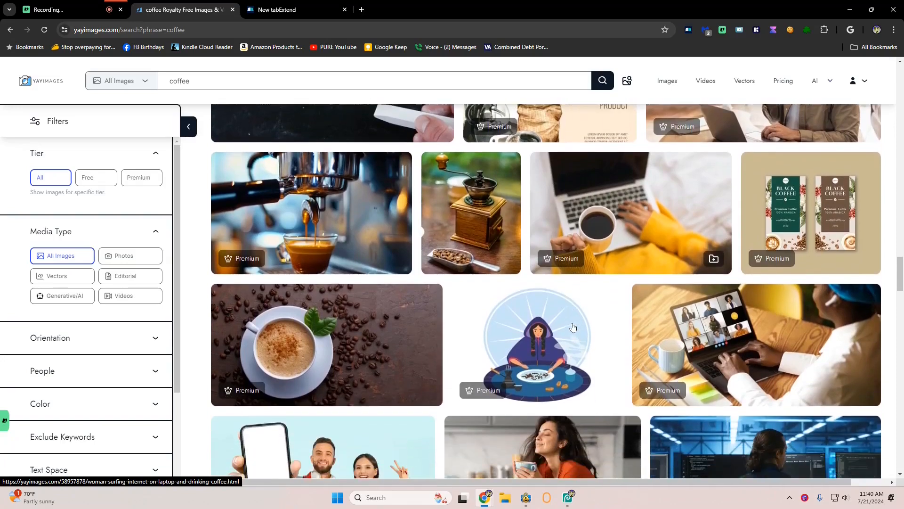
{"action": "scroll", "coordinate": [572, 327], "scroll_direction": "up", "scroll_amount": 1}
{"action": "scroll", "coordinate": [573, 327], "scroll_direction": "down", "scroll_amount": 3}
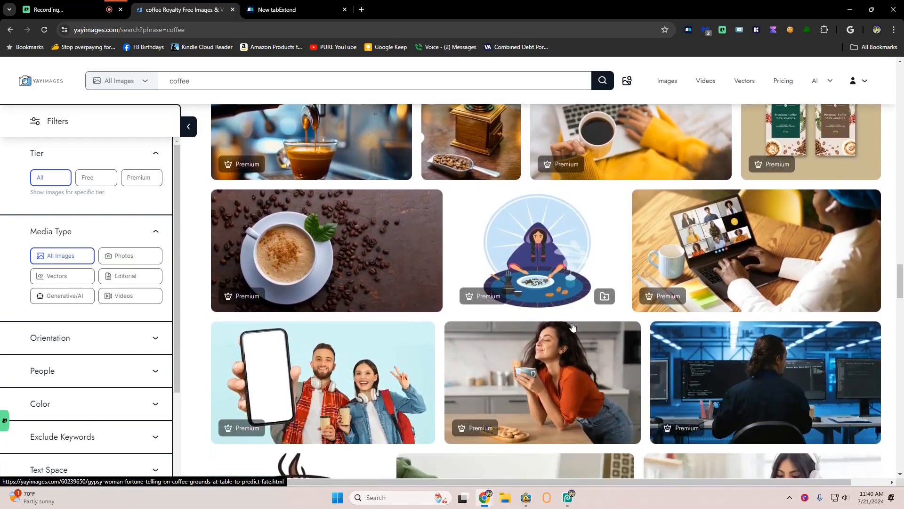
{"action": "scroll", "coordinate": [573, 327], "scroll_direction": "down", "scroll_amount": 8}
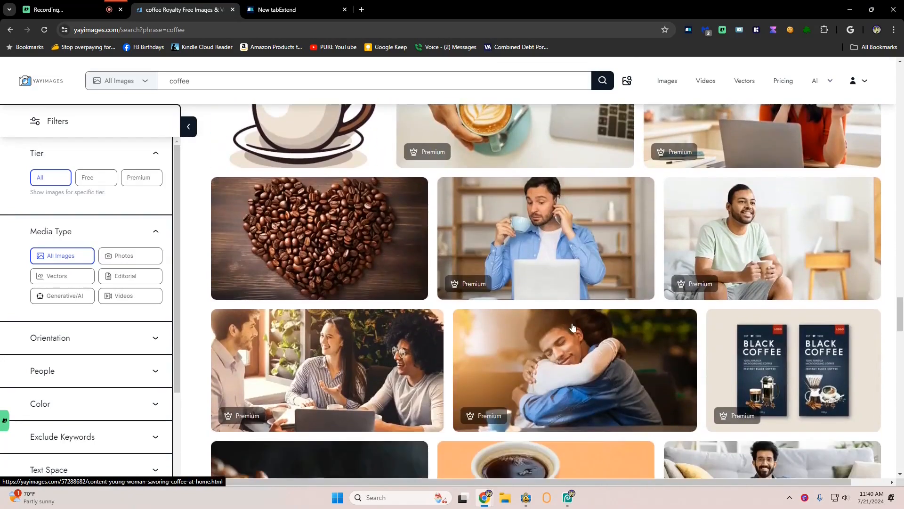
{"action": "scroll", "coordinate": [573, 327], "scroll_direction": "down", "scroll_amount": 6}
{"action": "scroll", "coordinate": [572, 327], "scroll_direction": "down", "scroll_amount": 3}
{"action": "scroll", "coordinate": [572, 327], "scroll_direction": "up", "scroll_amount": 10}
{"action": "scroll", "coordinate": [572, 326], "scroll_direction": "up", "scroll_amount": 3}
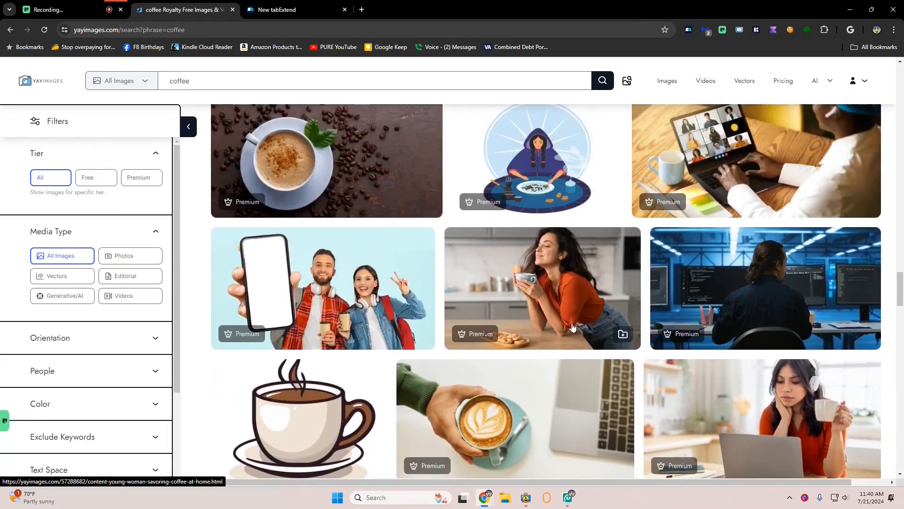
{"action": "scroll", "coordinate": [573, 327], "scroll_direction": "down", "scroll_amount": 5}
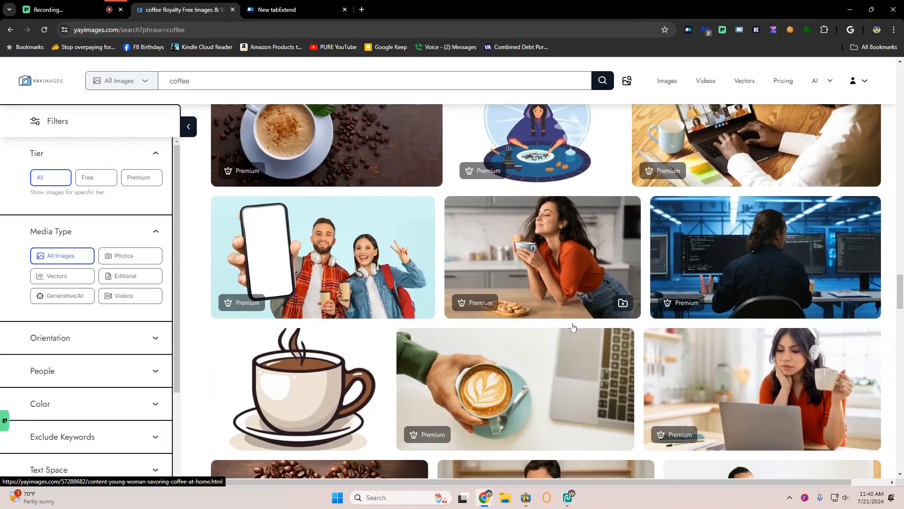
{"action": "scroll", "coordinate": [573, 327], "scroll_direction": "down", "scroll_amount": 15}
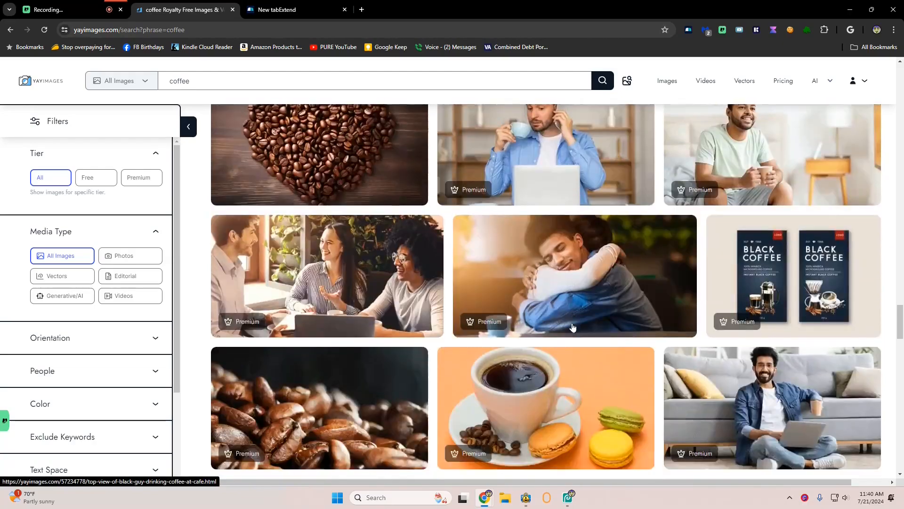
{"action": "scroll", "coordinate": [572, 327], "scroll_direction": "down", "scroll_amount": 15}
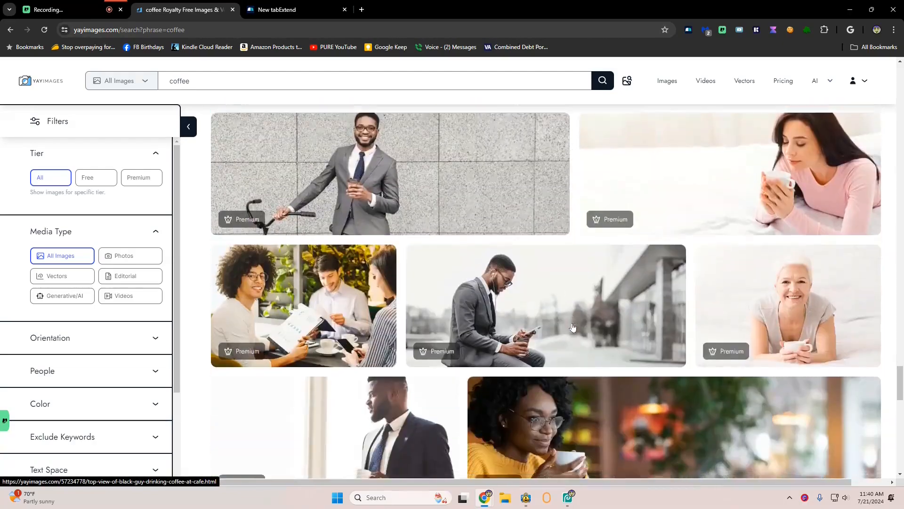
{"action": "scroll", "coordinate": [572, 327], "scroll_direction": "down", "scroll_amount": 3}
{"action": "scroll", "coordinate": [573, 327], "scroll_direction": "up", "scroll_amount": 3}
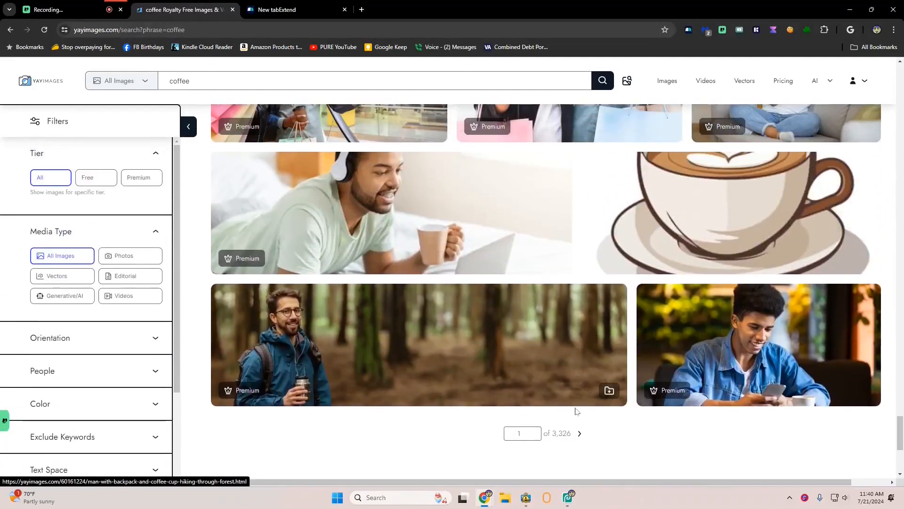
{"action": "scroll", "coordinate": [259, 89], "scroll_direction": "up", "scroll_amount": 10}
{"action": "scroll", "coordinate": [260, 88], "scroll_direction": "up", "scroll_amount": 10}
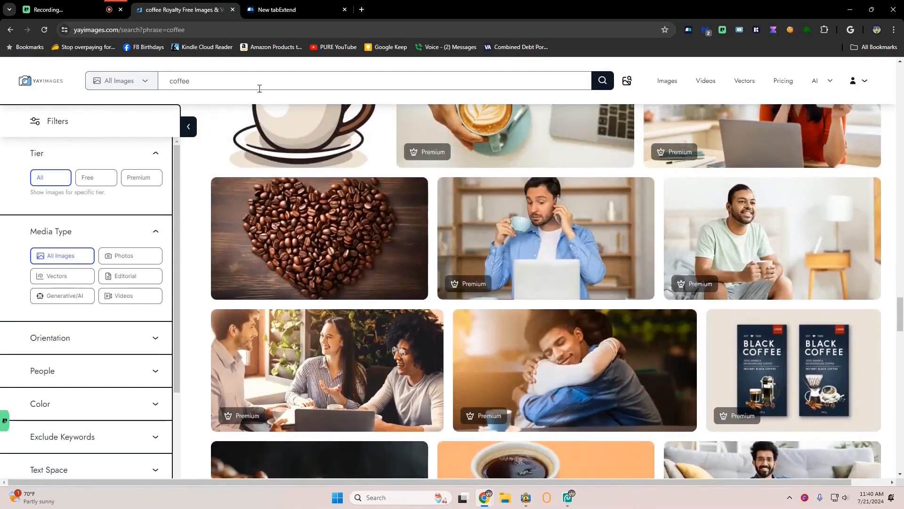
{"action": "scroll", "coordinate": [269, 282], "scroll_direction": "up", "scroll_amount": 10}
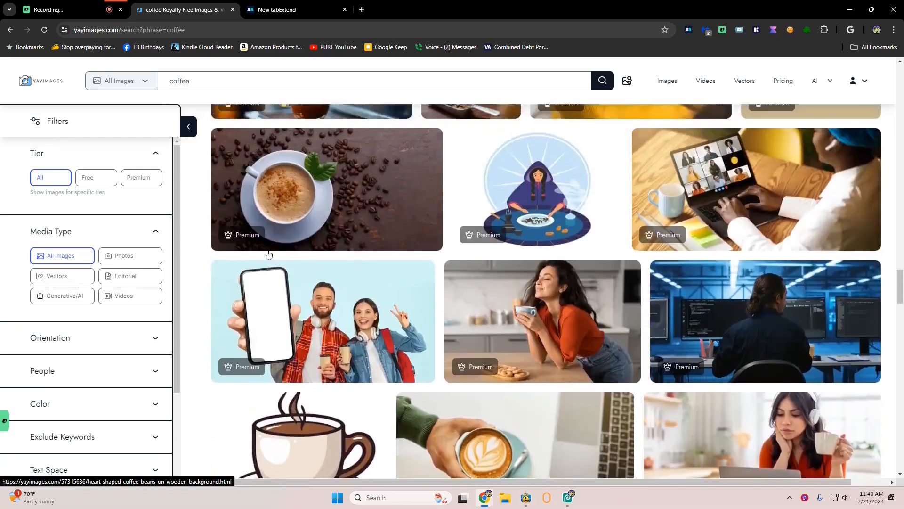
{"action": "scroll", "coordinate": [269, 255], "scroll_direction": "up", "scroll_amount": 10}
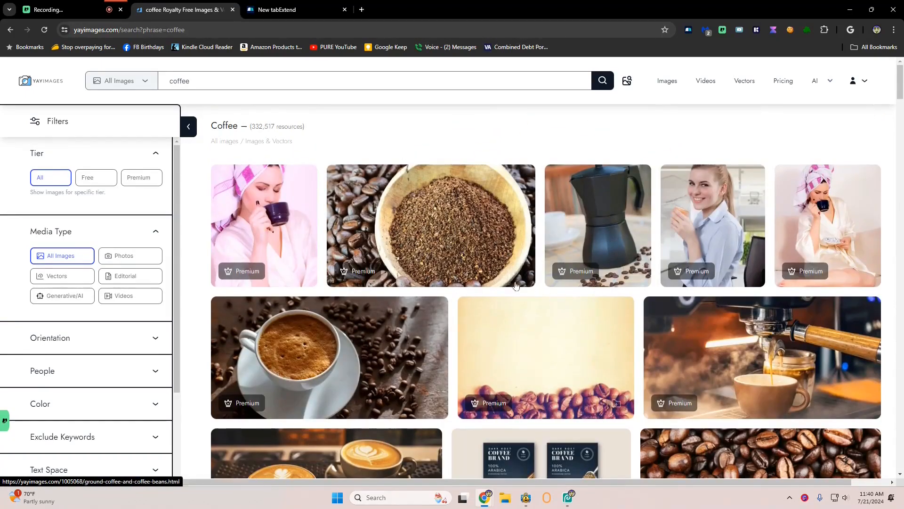
{"action": "scroll", "coordinate": [478, 304], "scroll_direction": "down", "scroll_amount": 2}
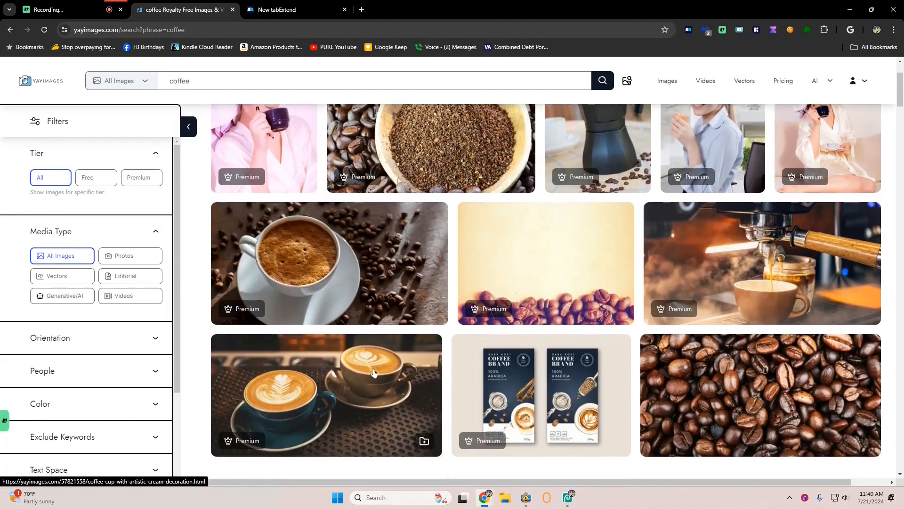
Open the Coffee Cup With Artistic Cream Decoration image and download it at original size
{"action": "left_click", "coordinate": [418, 438]}
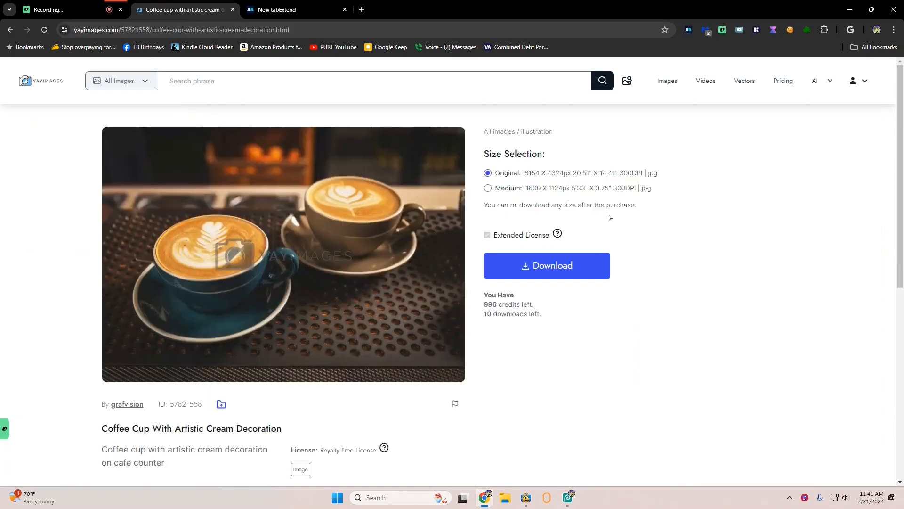
{"action": "left_click", "coordinate": [533, 270]}
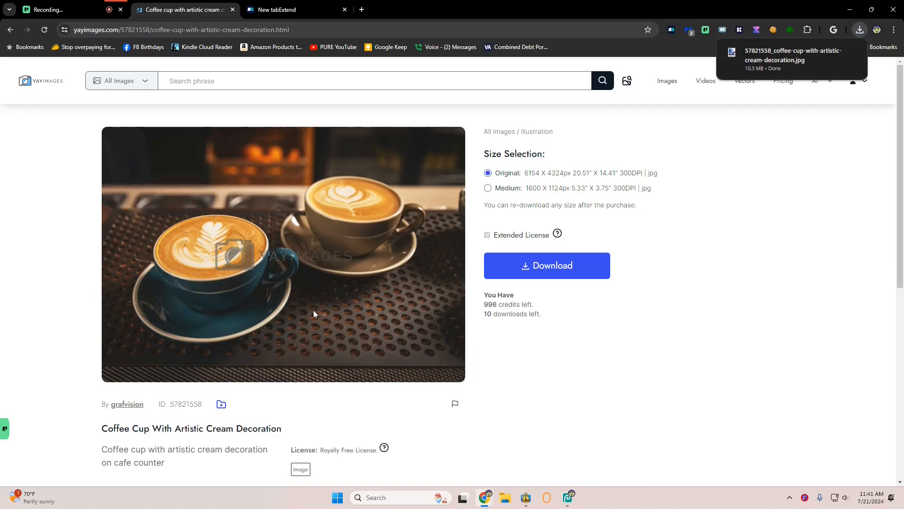
Return to the coffee results and filter them to Landscape orientation
{"action": "left_click", "coordinate": [10, 30]}
{"action": "scroll", "coordinate": [379, 257], "scroll_direction": "down", "scroll_amount": 7}
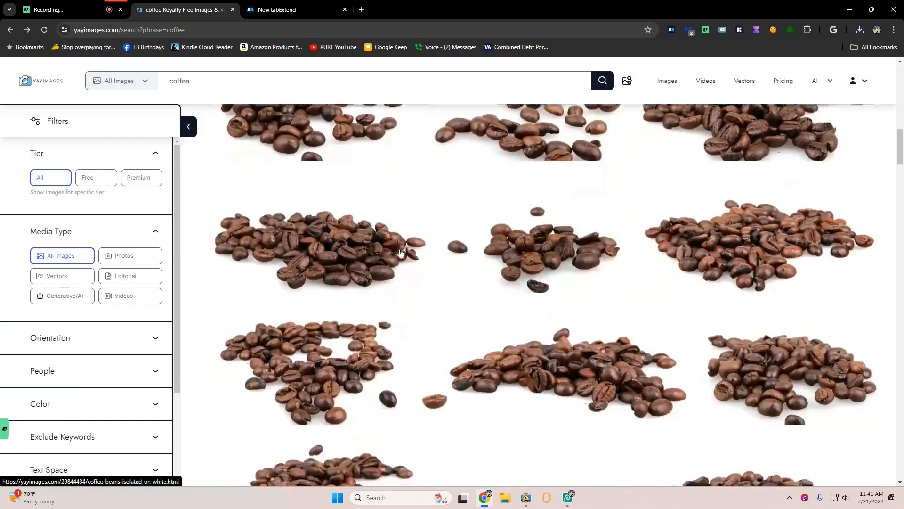
{"action": "left_click_drag", "start_coordinate": [901, 154], "coordinate": [869, 158]}
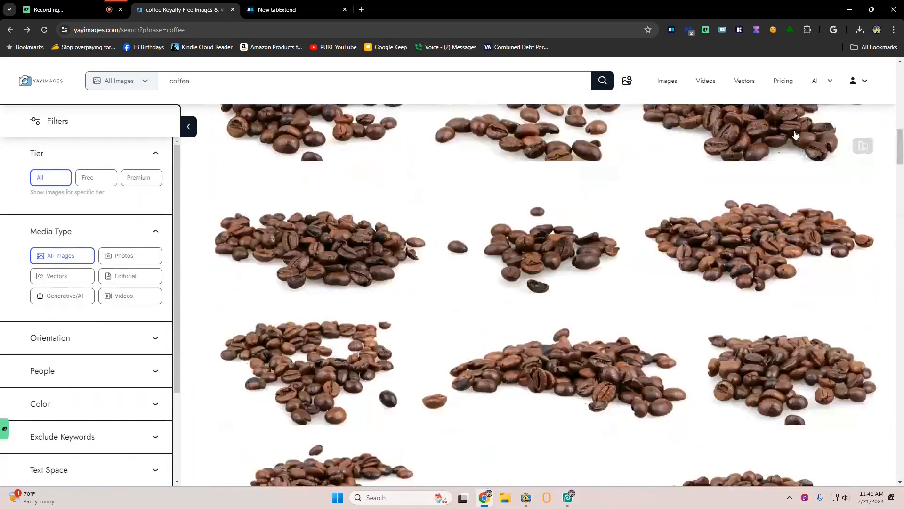
{"action": "left_click", "coordinate": [243, 77]}
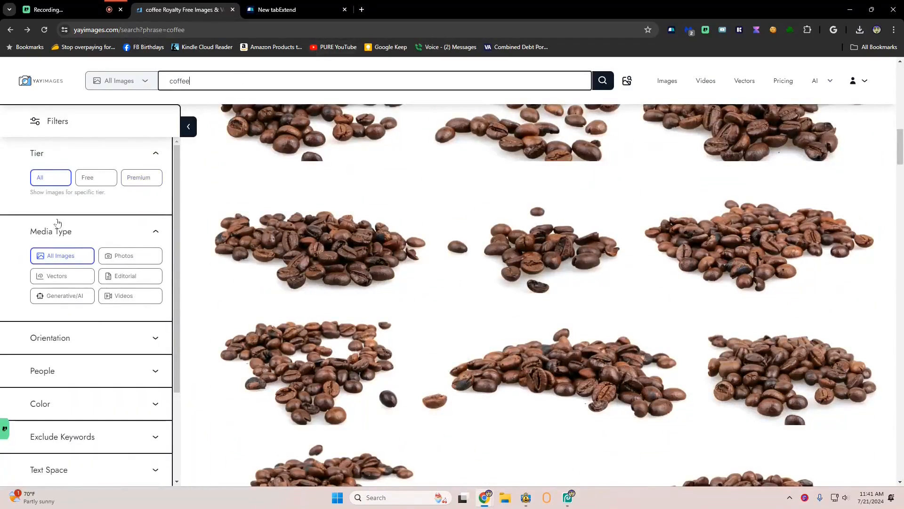
{"action": "scroll", "coordinate": [105, 206], "scroll_direction": "down", "scroll_amount": 1}
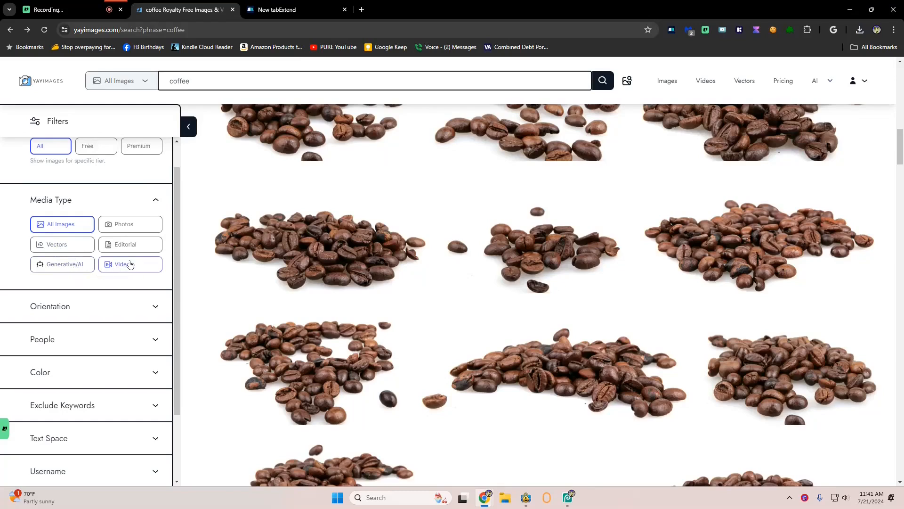
{"action": "scroll", "coordinate": [125, 273], "scroll_direction": "down", "scroll_amount": 1}
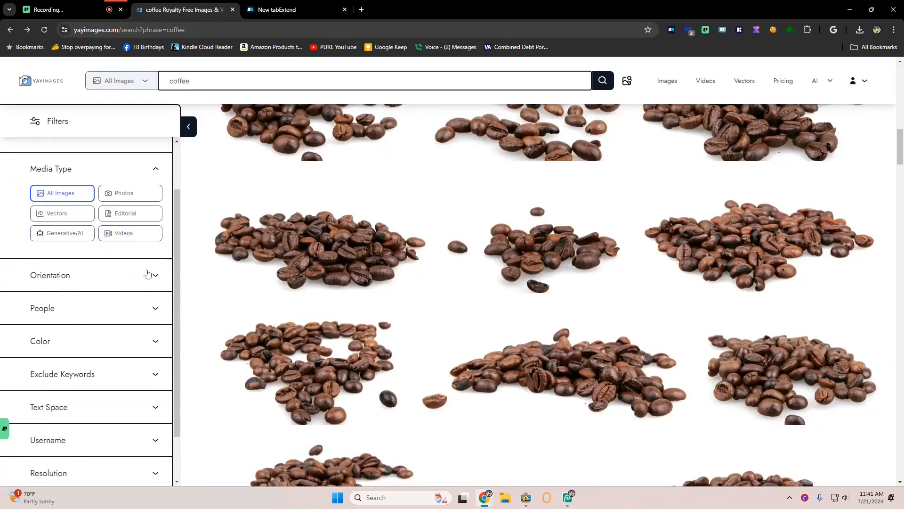
{"action": "left_click", "coordinate": [154, 276]}
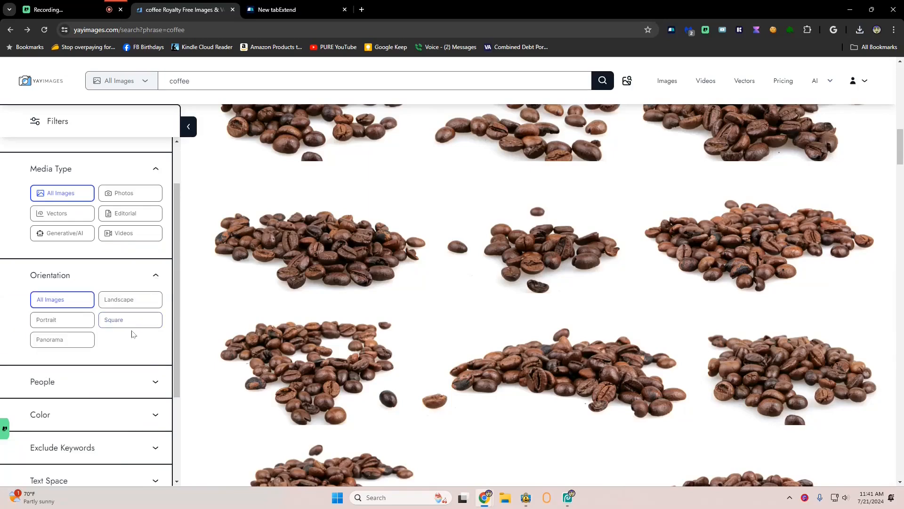
{"action": "left_click", "coordinate": [115, 299]}
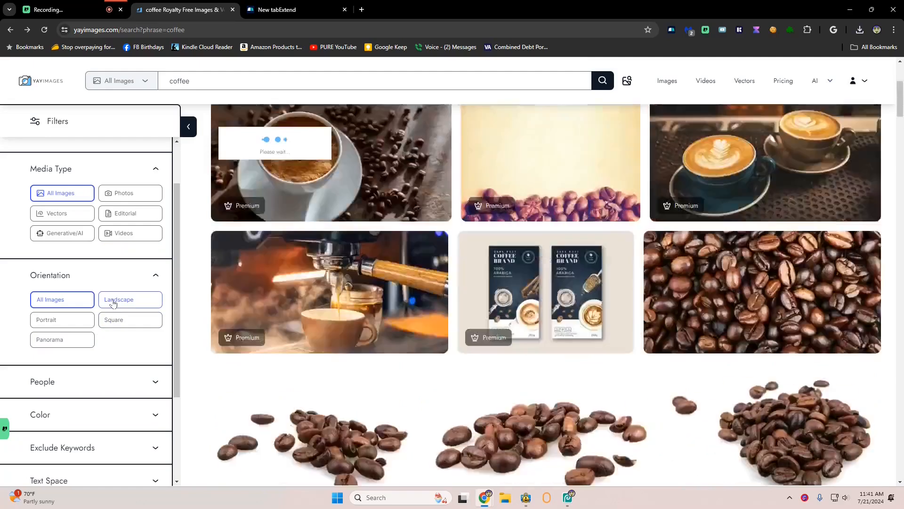
Filter the coffee results to images with 1 person
{"action": "scroll", "coordinate": [107, 358], "scroll_direction": "down", "scroll_amount": 2}
{"action": "left_click", "coordinate": [155, 289]}
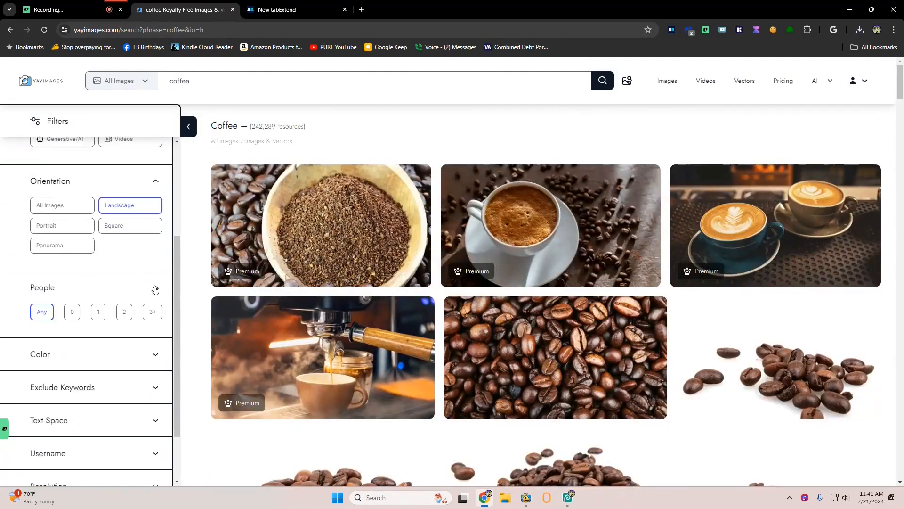
{"action": "left_click", "coordinate": [99, 312]}
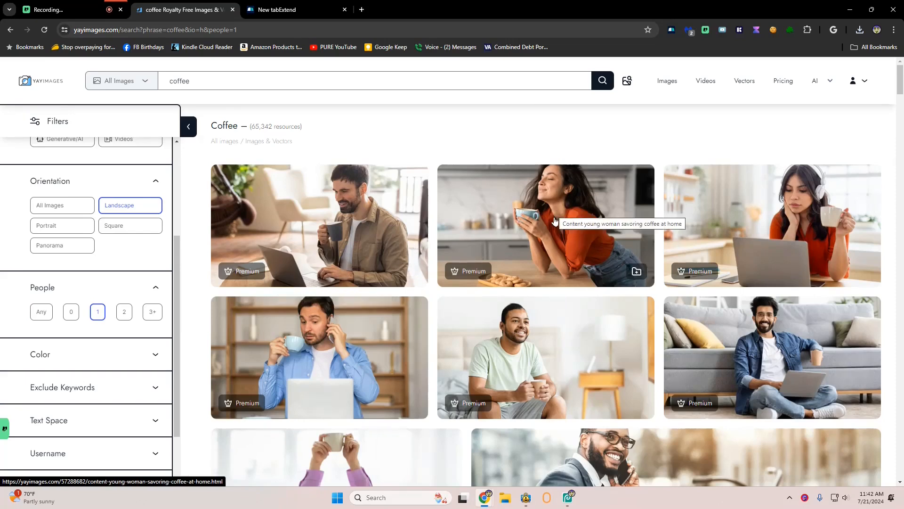
Open the Content Young Woman Savoring Coffee At Home image from the filtered results and download it at original size
{"action": "scroll", "coordinate": [555, 221], "scroll_direction": "down", "scroll_amount": 14}
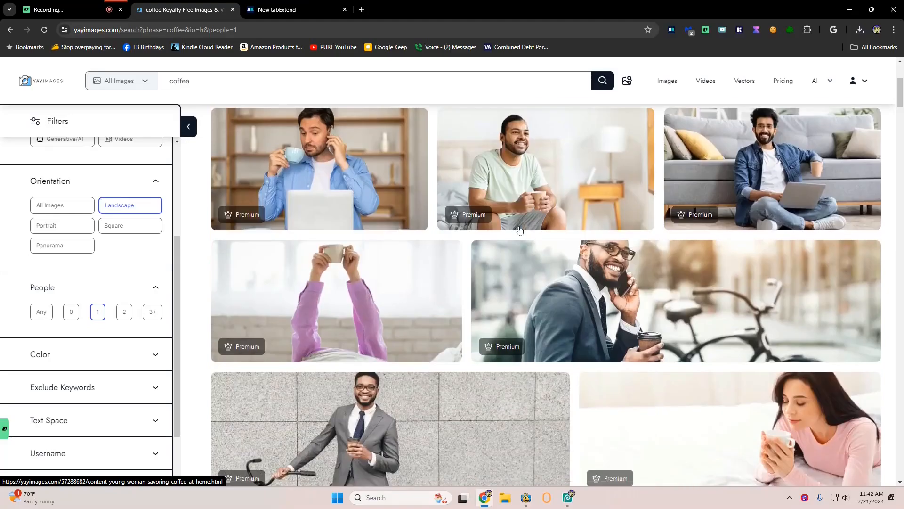
{"action": "scroll", "coordinate": [519, 230], "scroll_direction": "down", "scroll_amount": 5}
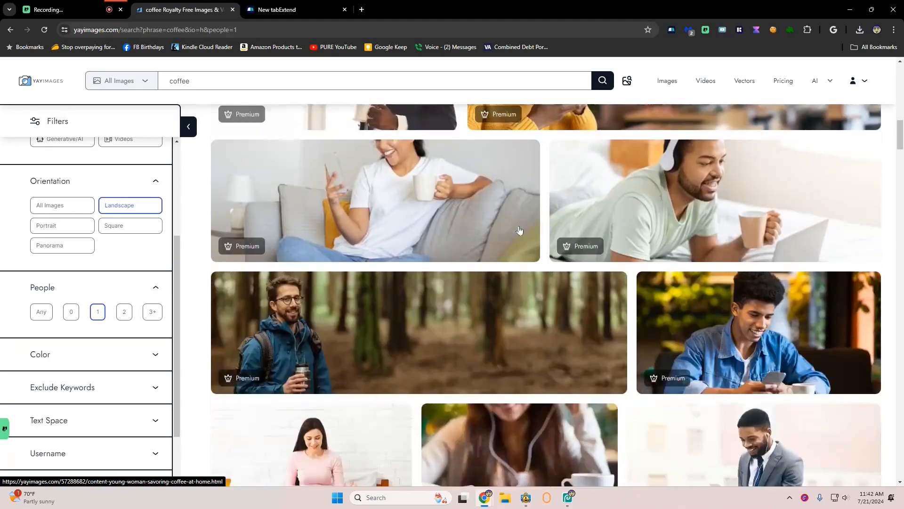
{"action": "scroll", "coordinate": [520, 229], "scroll_direction": "up", "scroll_amount": 9}
{"action": "scroll", "coordinate": [519, 230], "scroll_direction": "up", "scroll_amount": 10}
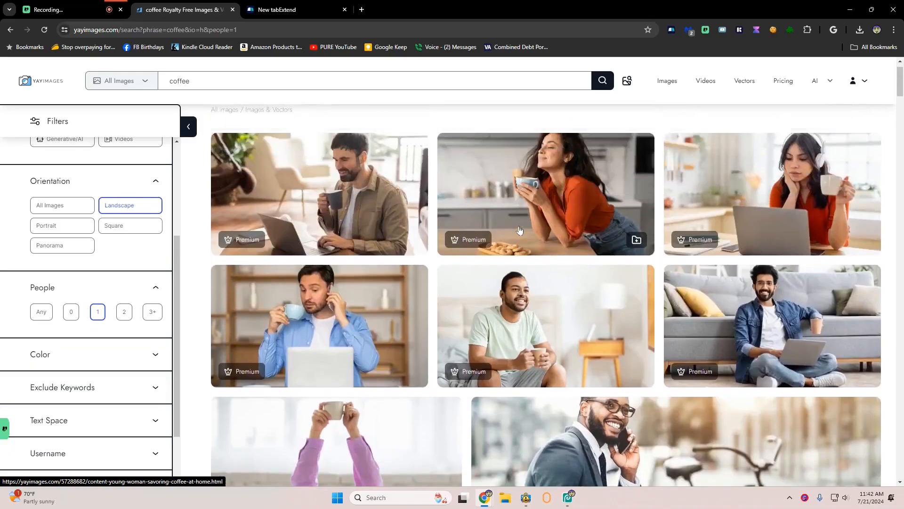
{"action": "left_click", "coordinate": [519, 230]}
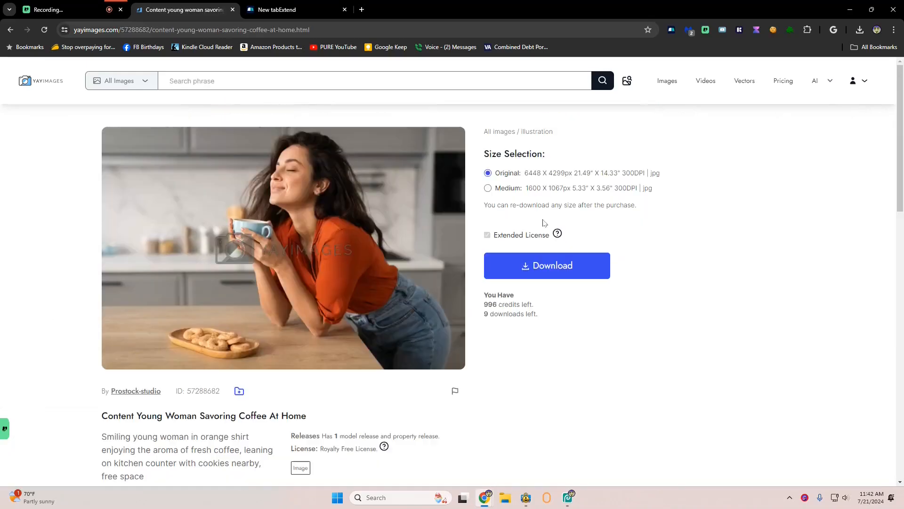
{"action": "left_click", "coordinate": [549, 269]}
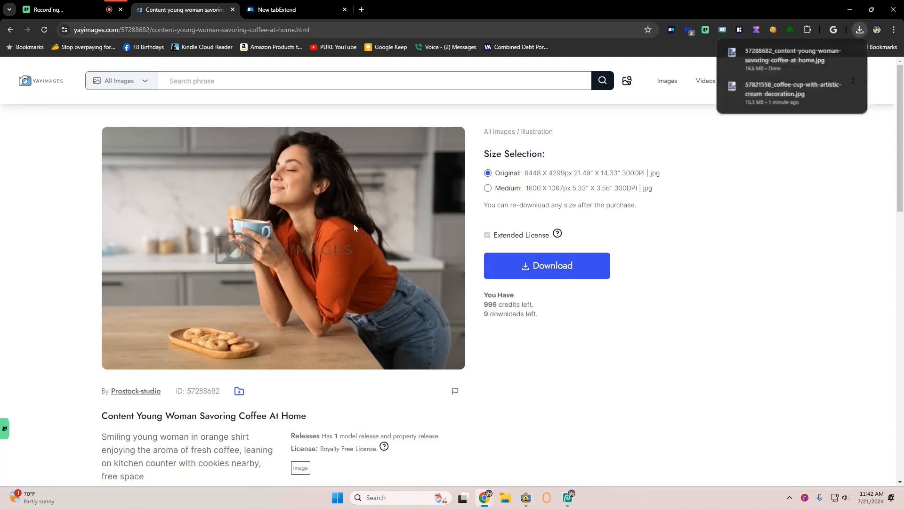
Return to the coffee results and download the Woman Chatting On Phone With Coffee At Home image at original size
{"action": "left_click", "coordinate": [11, 30]}
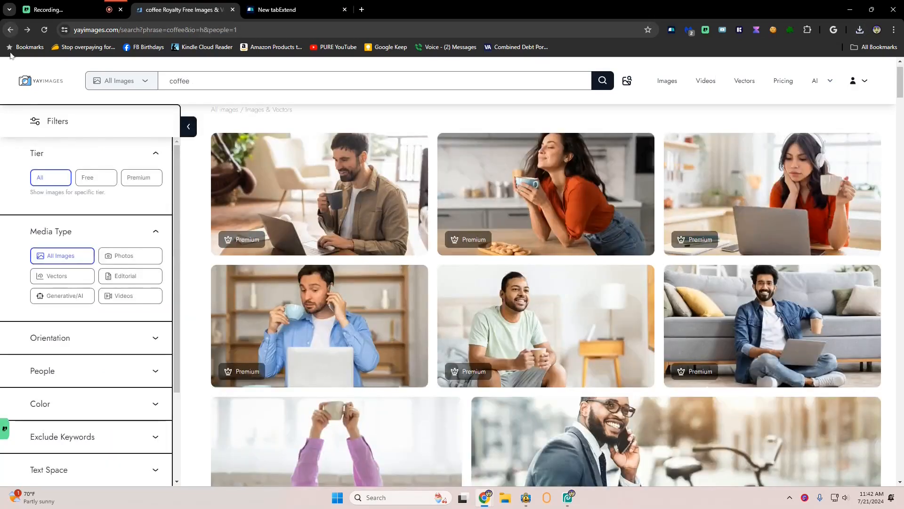
{"action": "scroll", "coordinate": [330, 226], "scroll_direction": "down", "scroll_amount": 4}
{"action": "scroll", "coordinate": [329, 226], "scroll_direction": "down", "scroll_amount": 10}
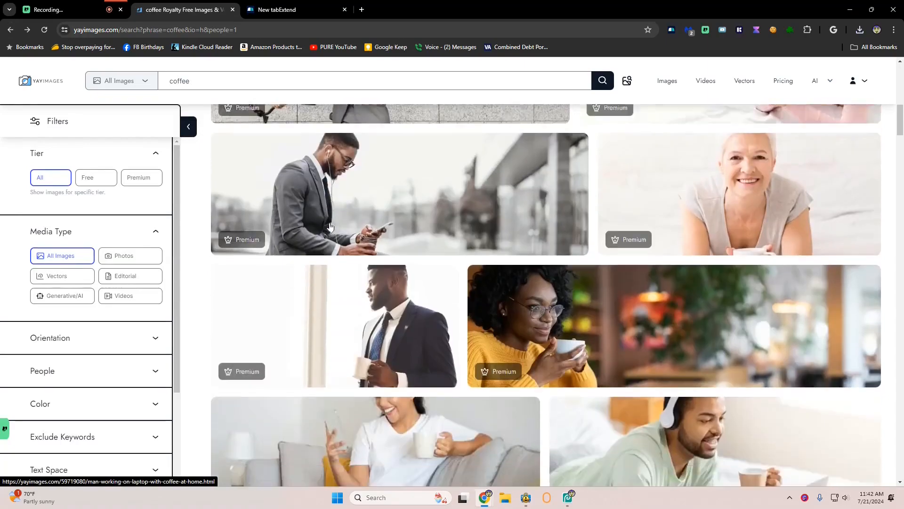
{"action": "scroll", "coordinate": [330, 227], "scroll_direction": "down", "scroll_amount": 8}
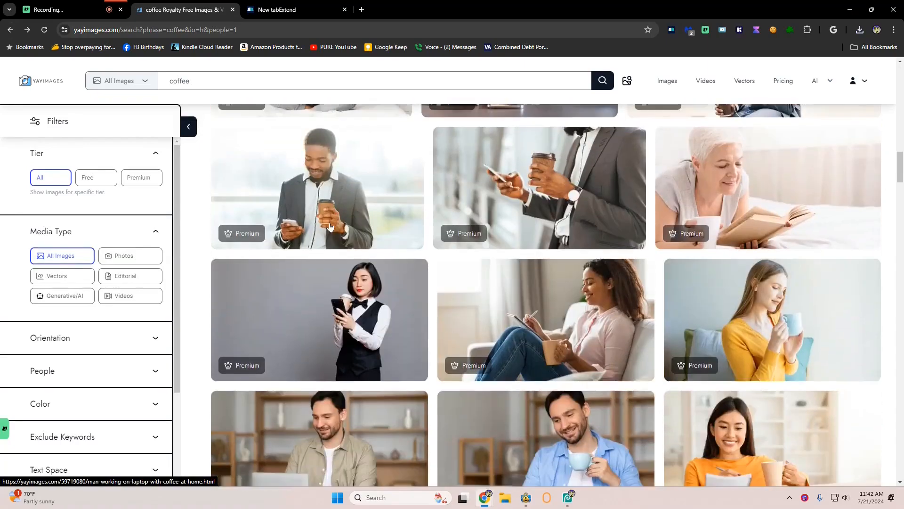
{"action": "scroll", "coordinate": [330, 227], "scroll_direction": "down", "scroll_amount": 6}
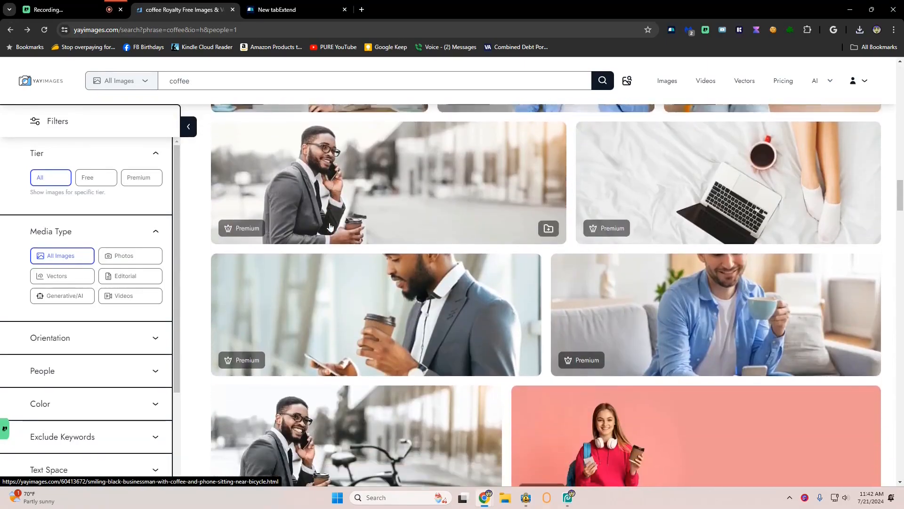
{"action": "scroll", "coordinate": [329, 227], "scroll_direction": "down", "scroll_amount": 1}
{"action": "scroll", "coordinate": [329, 226], "scroll_direction": "up", "scroll_amount": 2}
{"action": "scroll", "coordinate": [329, 226], "scroll_direction": "down", "scroll_amount": 10}
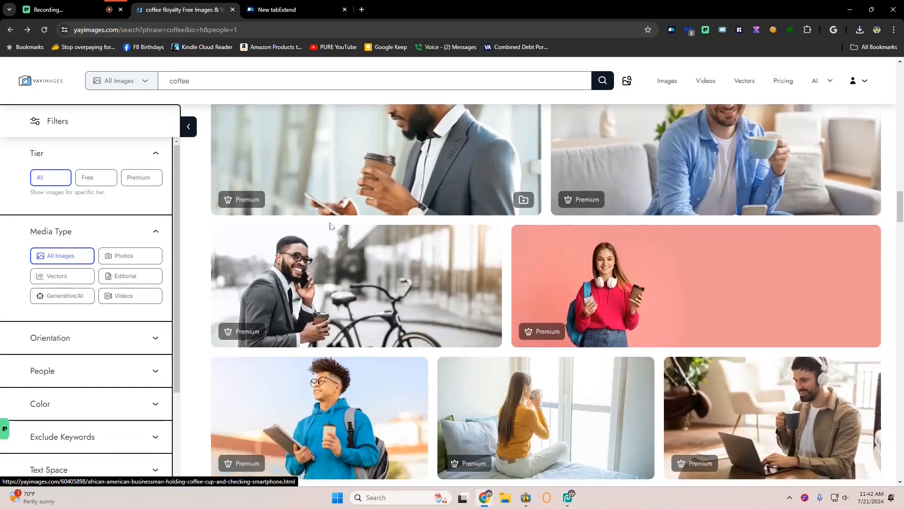
{"action": "scroll", "coordinate": [329, 227], "scroll_direction": "down", "scroll_amount": 10}
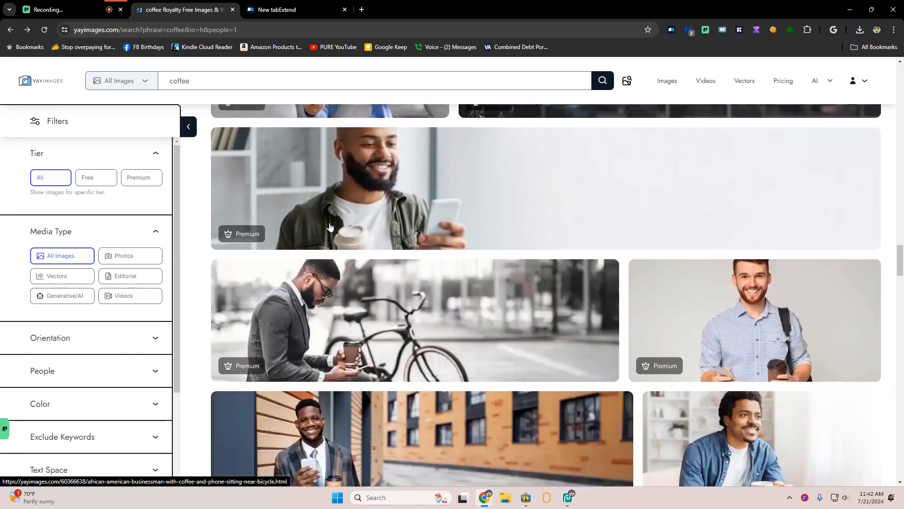
{"action": "scroll", "coordinate": [330, 226], "scroll_direction": "down", "scroll_amount": 8}
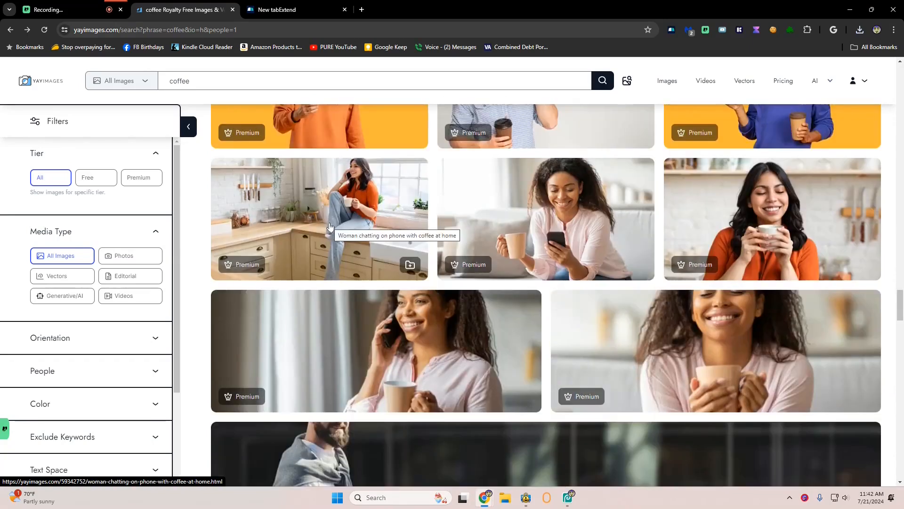
{"action": "left_click", "coordinate": [363, 194]}
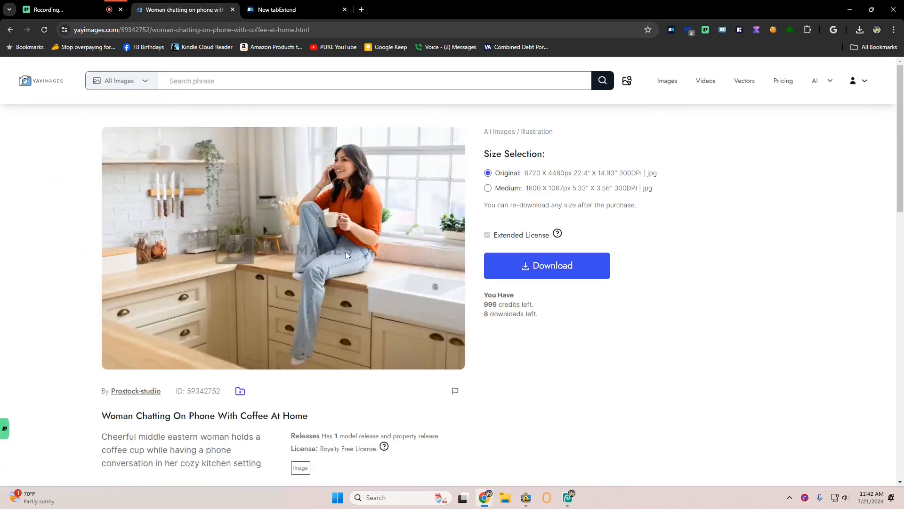
{"action": "left_click", "coordinate": [539, 266]}
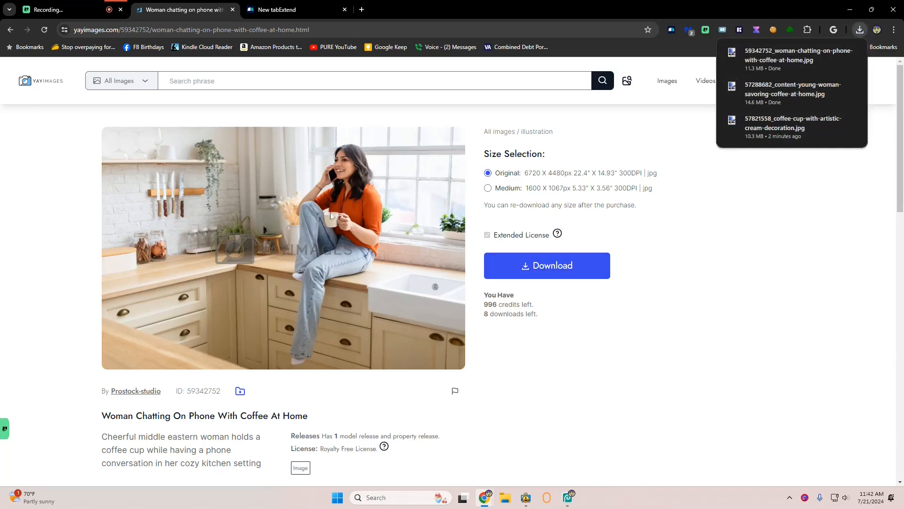
Return to the results and search the image library for cook coffee
{"action": "left_click", "coordinate": [11, 30]}
{"action": "scroll", "coordinate": [408, 188], "scroll_direction": "down", "scroll_amount": 5}
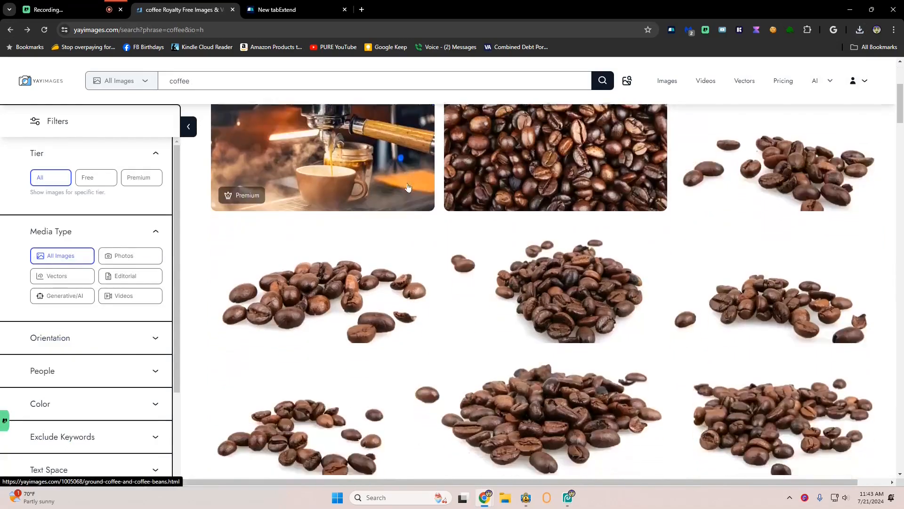
{"action": "scroll", "coordinate": [408, 188], "scroll_direction": "up", "scroll_amount": 4}
{"action": "left_click", "coordinate": [240, 82]}
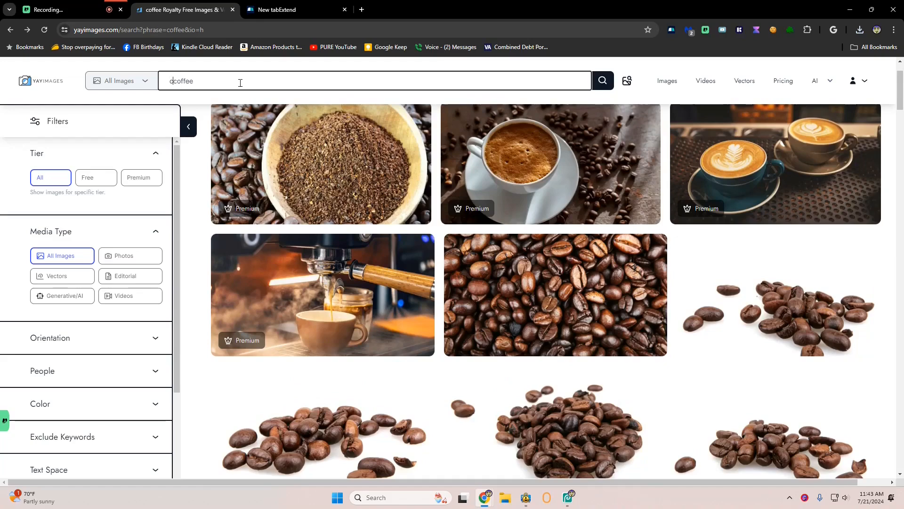
{"action": "type", "text": "ok"}
{"action": "key", "text": "Return"}
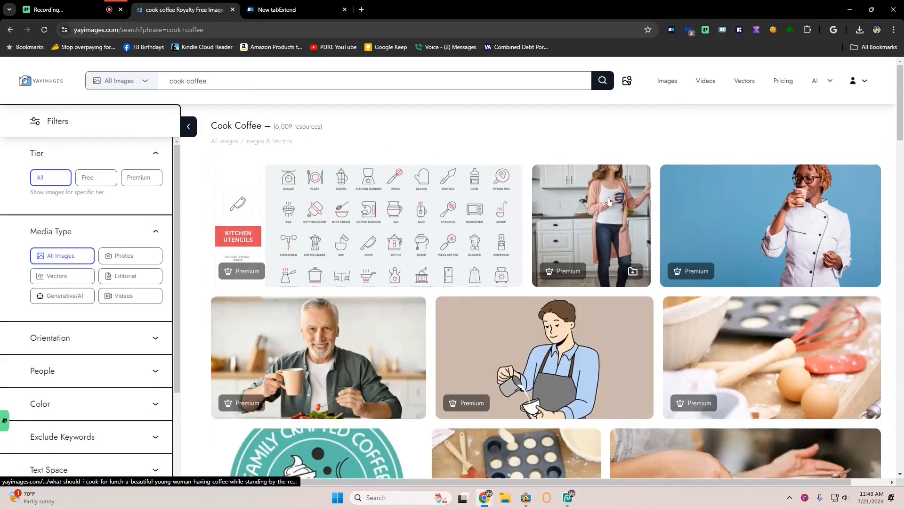
Browse the cook coffee results for a suitable background image
{"action": "scroll", "coordinate": [248, 234], "scroll_direction": "down", "scroll_amount": 2}
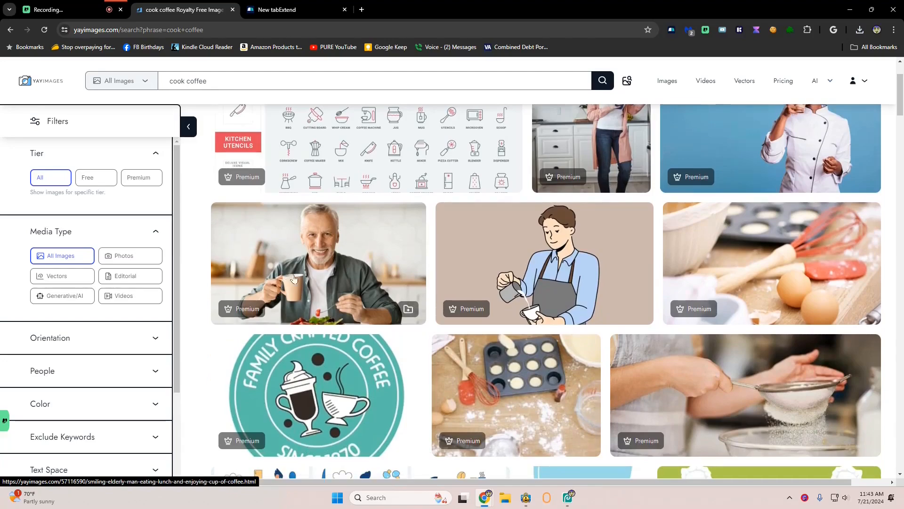
{"action": "scroll", "coordinate": [295, 275], "scroll_direction": "down", "scroll_amount": 2}
{"action": "scroll", "coordinate": [294, 276], "scroll_direction": "down", "scroll_amount": 10}
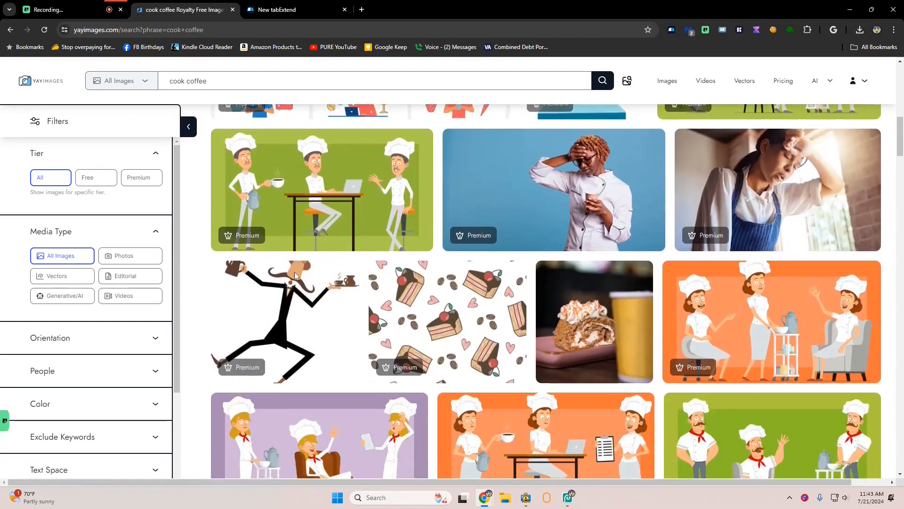
{"action": "scroll", "coordinate": [294, 276], "scroll_direction": "down", "scroll_amount": 10}
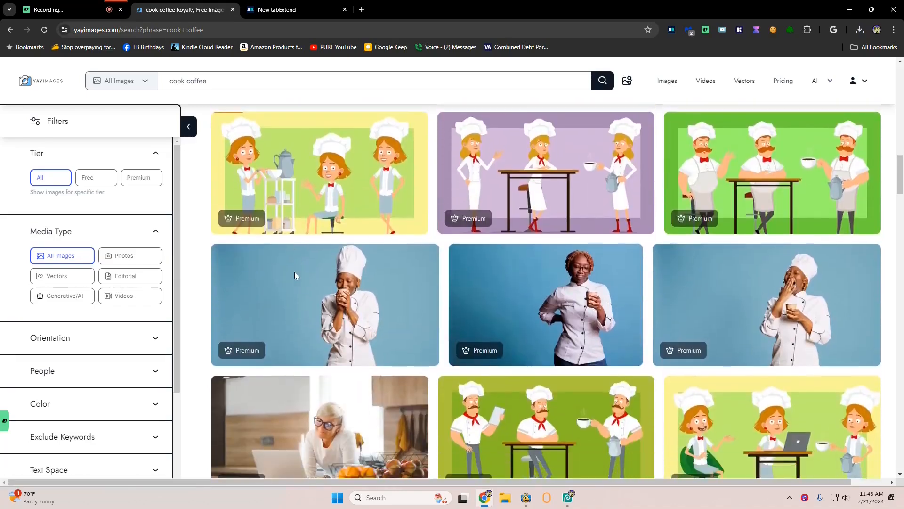
{"action": "scroll", "coordinate": [295, 276], "scroll_direction": "down", "scroll_amount": 6}
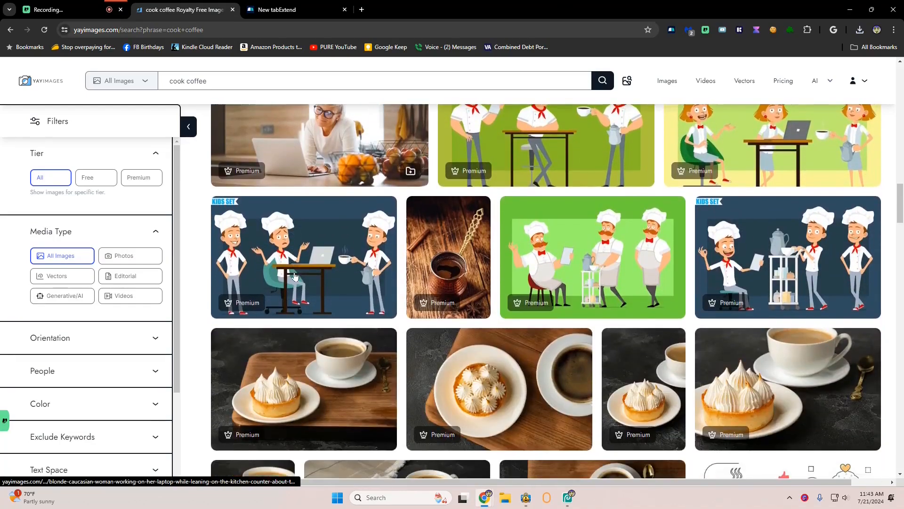
{"action": "scroll", "coordinate": [295, 276], "scroll_direction": "down", "scroll_amount": 7}
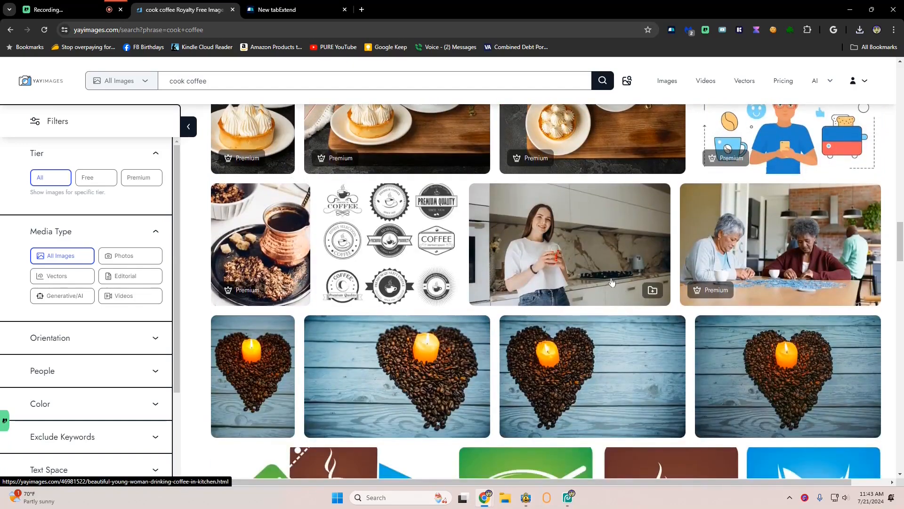
{"action": "scroll", "coordinate": [798, 260], "scroll_direction": "down", "scroll_amount": 11}
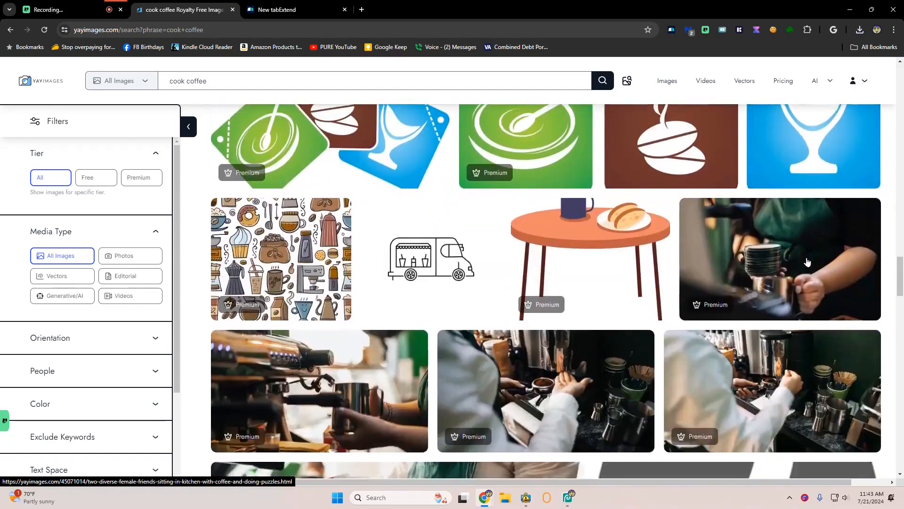
{"action": "scroll", "coordinate": [736, 200], "scroll_direction": "down", "scroll_amount": 7}
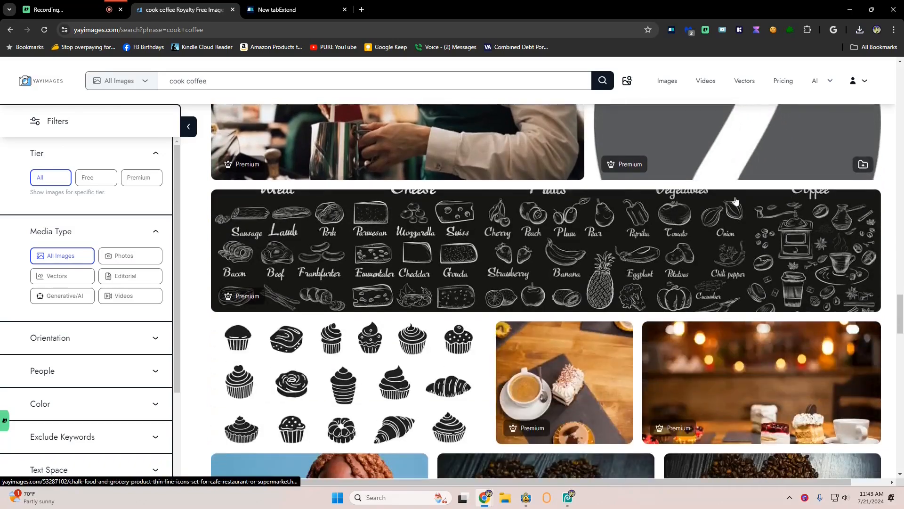
{"action": "scroll", "coordinate": [736, 200], "scroll_direction": "down", "scroll_amount": 14}
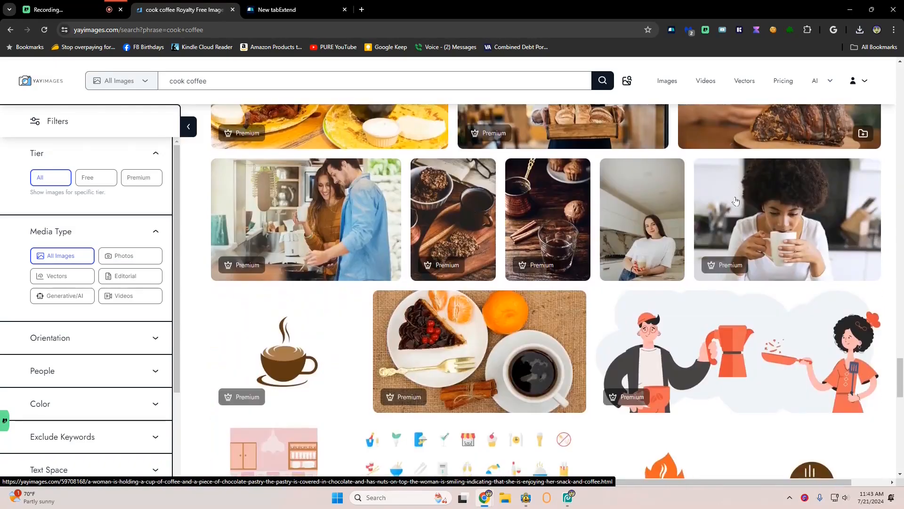
{"action": "scroll", "coordinate": [736, 200], "scroll_direction": "down", "scroll_amount": 12}
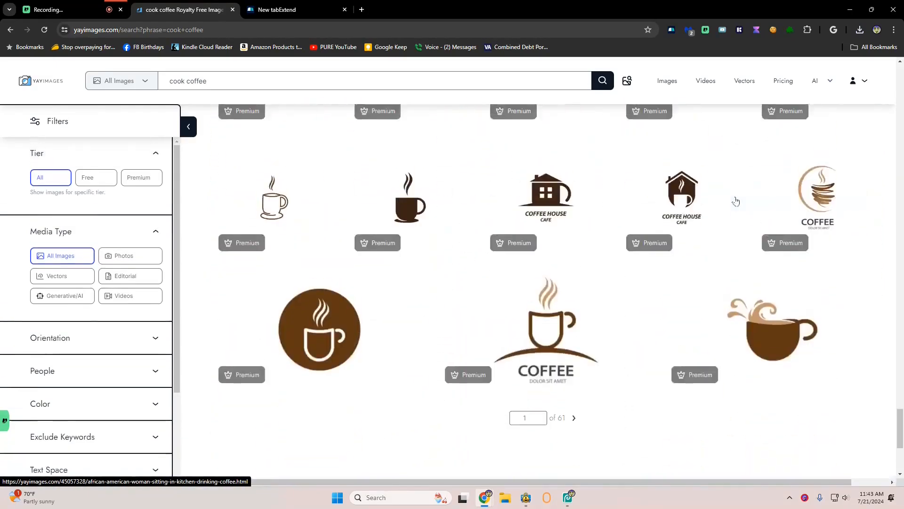
{"action": "scroll", "coordinate": [736, 201], "scroll_direction": "up", "scroll_amount": 5}
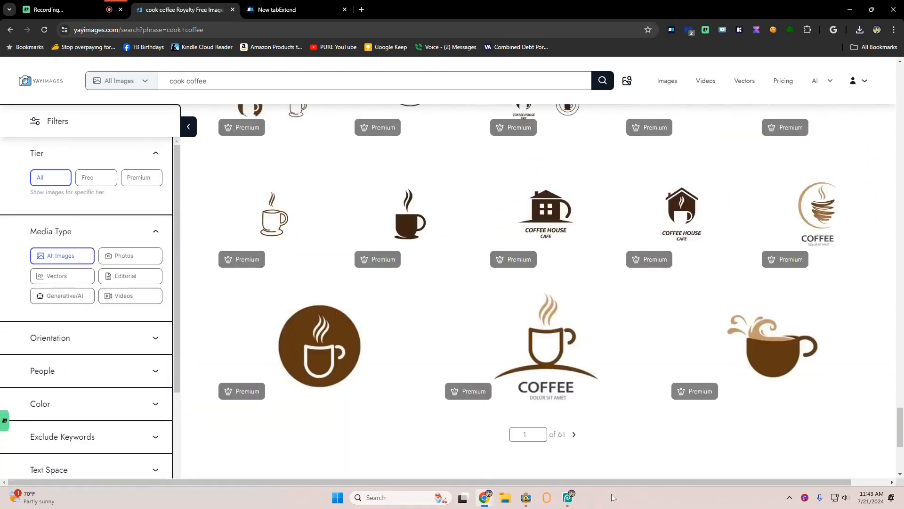
Switch to Photopea and place the three downloaded coffee images into the thumbnail with Open & Place
{"action": "left_click", "coordinate": [568, 497]}
{"action": "left_click", "coordinate": [9, 20]}
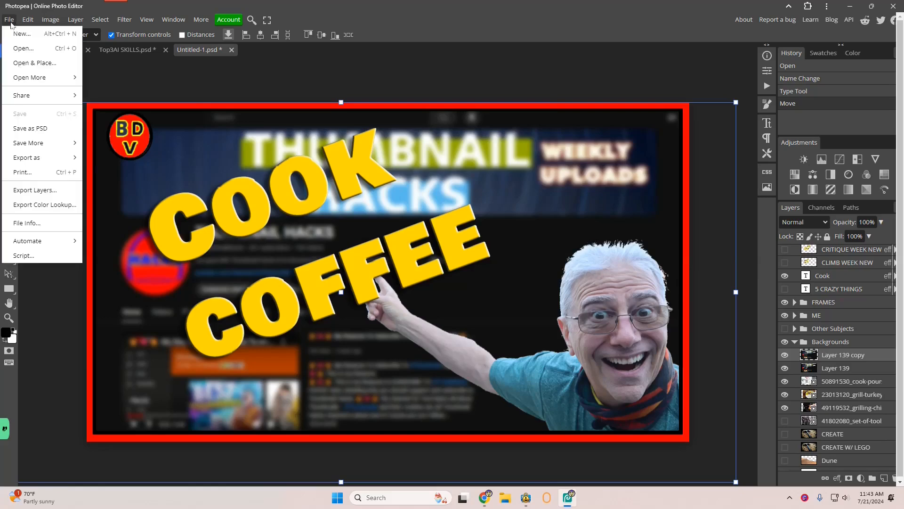
{"action": "left_click", "coordinate": [20, 49]}
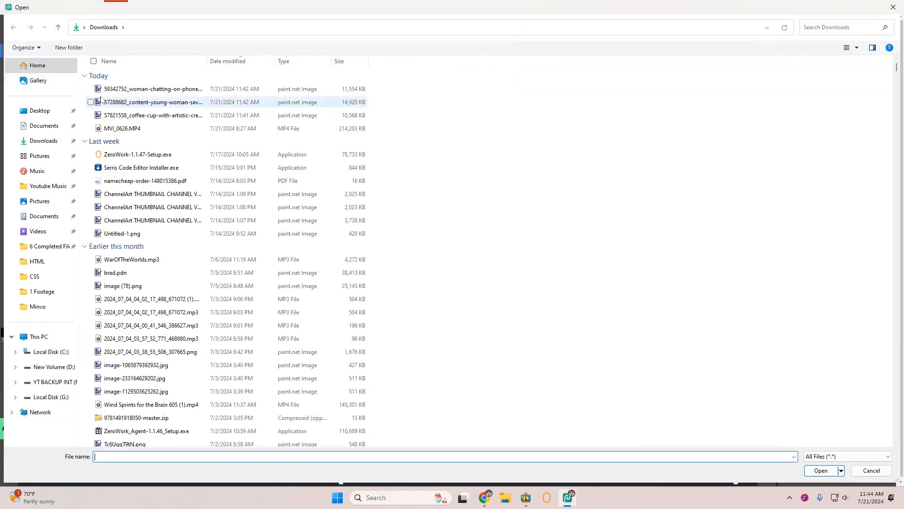
{"action": "left_click", "coordinate": [91, 89]}
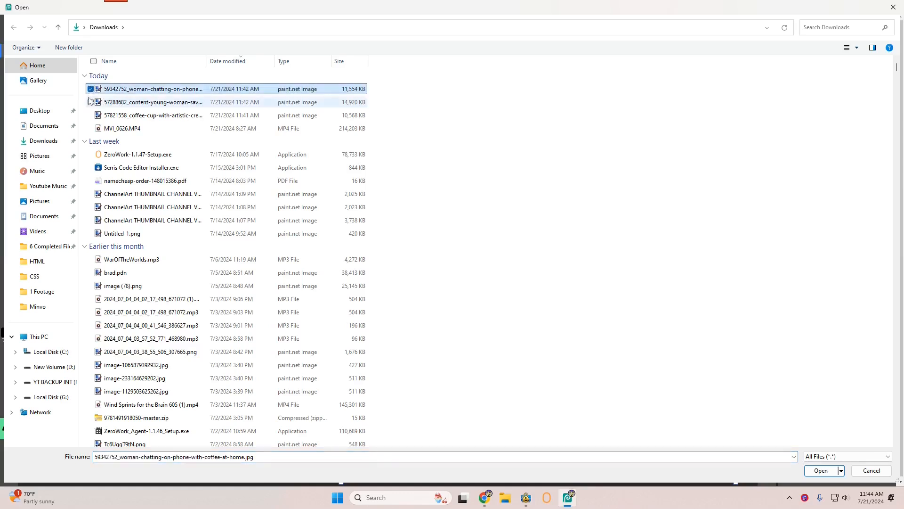
{"action": "left_click", "coordinate": [91, 102]}
{"action": "left_click", "coordinate": [91, 115]}
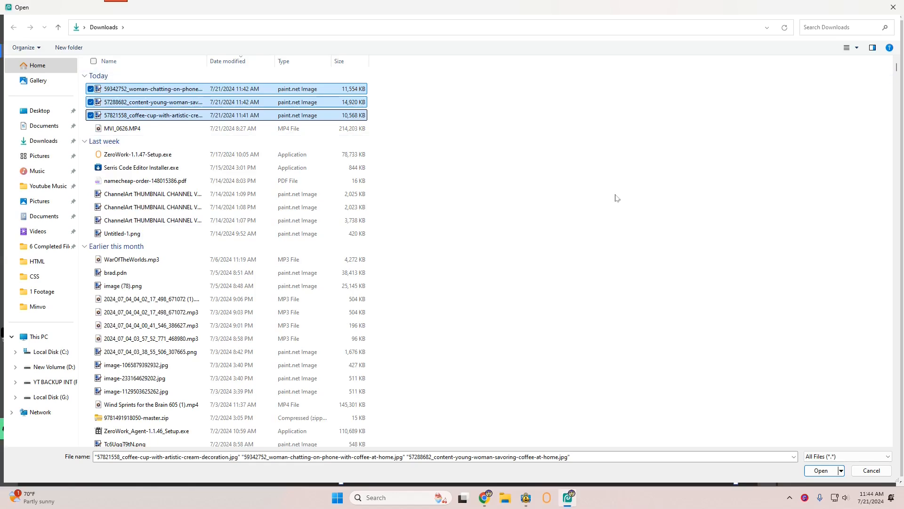
{"action": "left_click", "coordinate": [820, 471]}
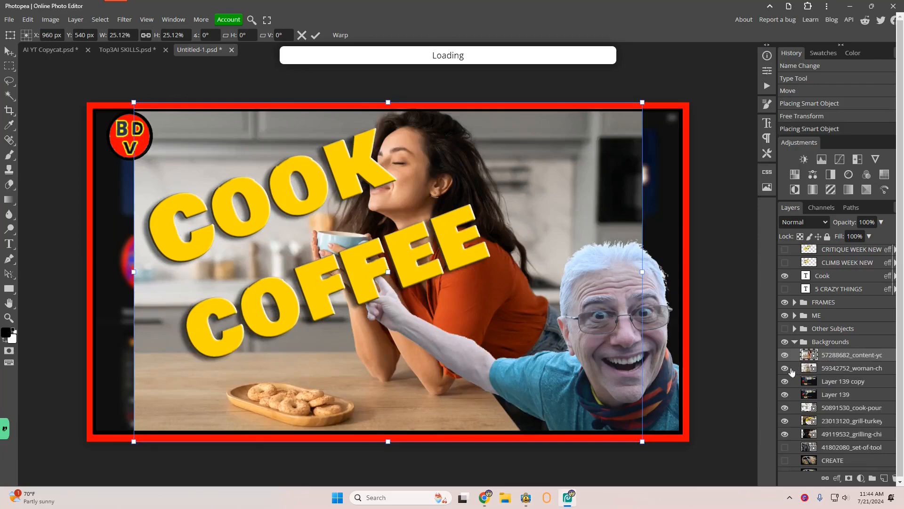
Stretch the placed coffee cup image horizontally so it fills the thumbnail's red frame
{"action": "left_click_drag", "start_coordinate": [134, 272], "coordinate": [154, 271]}
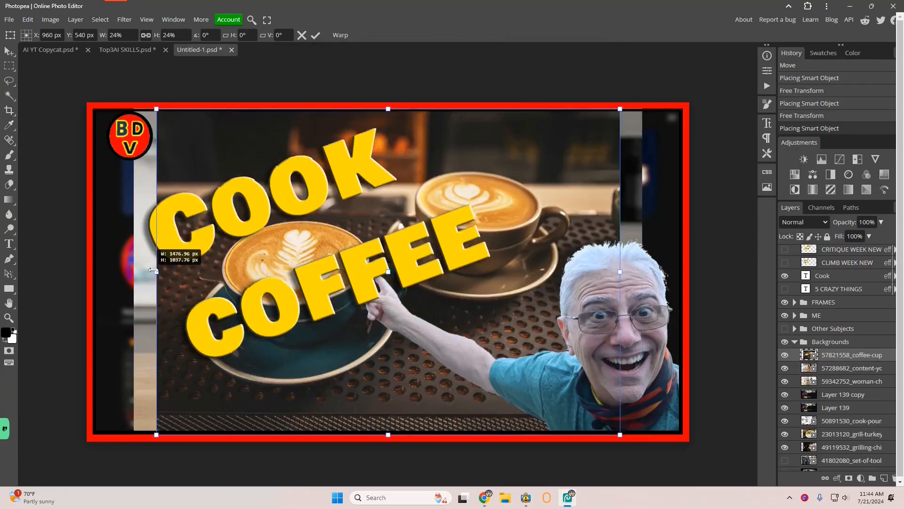
{"action": "left_click_drag", "start_coordinate": [153, 270], "coordinate": [89, 271]}
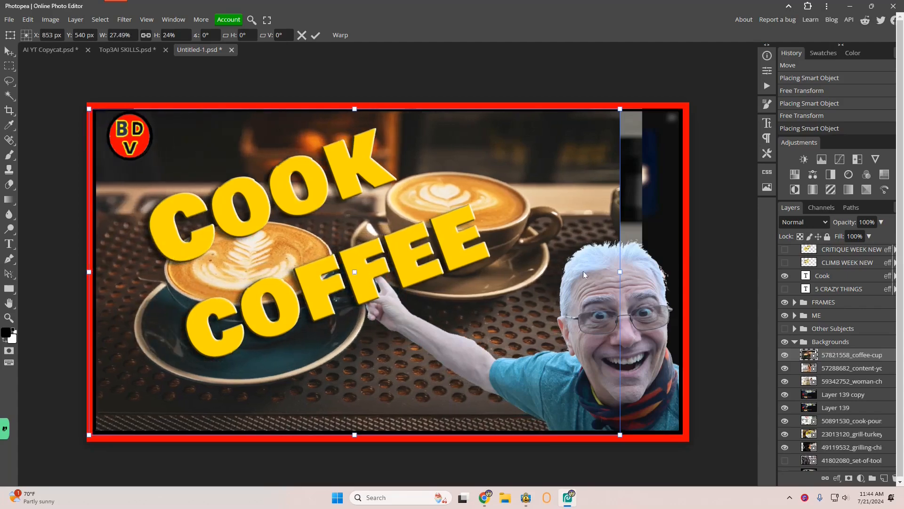
{"action": "left_click_drag", "start_coordinate": [620, 272], "coordinate": [684, 267]}
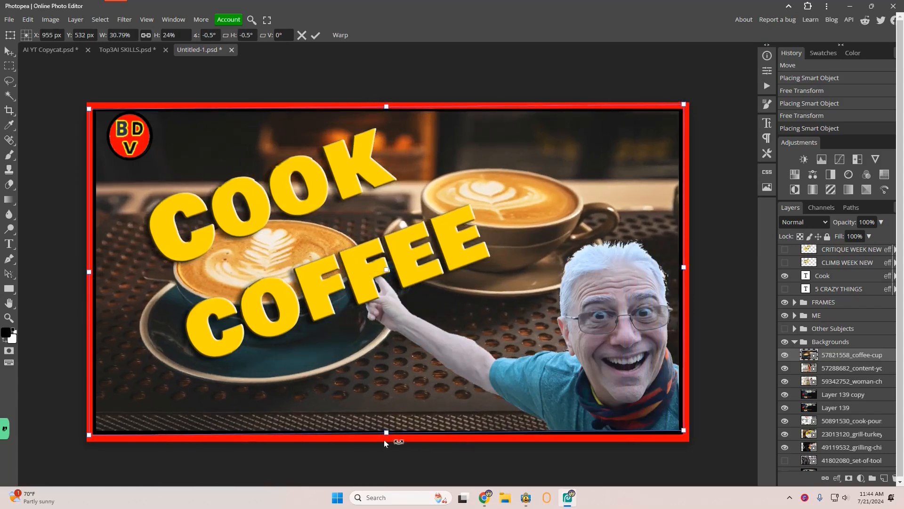
Delete the word COOK from the title text so only COFFEE remains
{"action": "key", "text": "Return"}
{"action": "key", "text": "ctrl"}
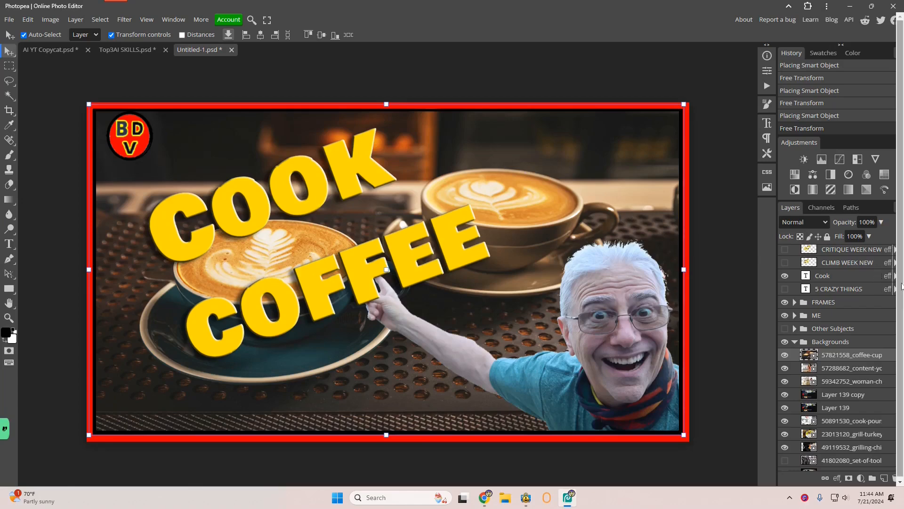
{"action": "left_click", "coordinate": [837, 277]}
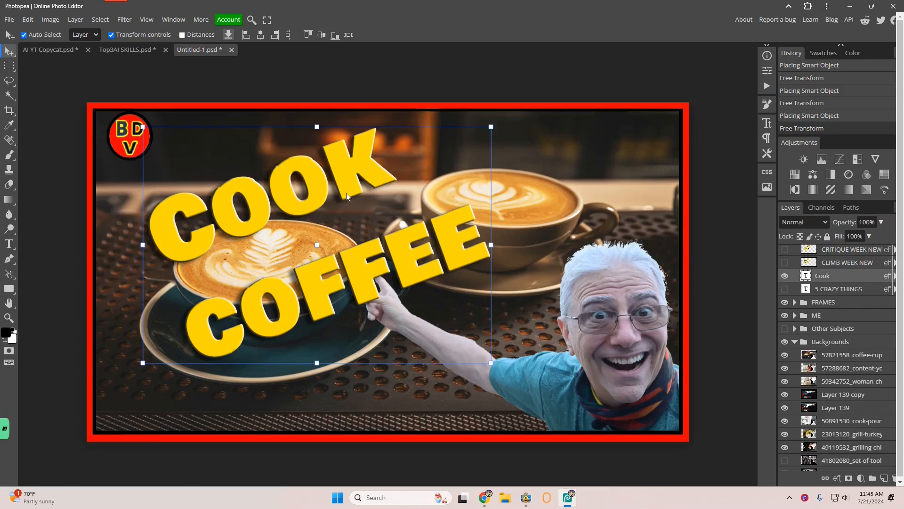
{"action": "double_click", "coordinate": [390, 157]}
{"action": "left_click", "coordinate": [386, 165]}
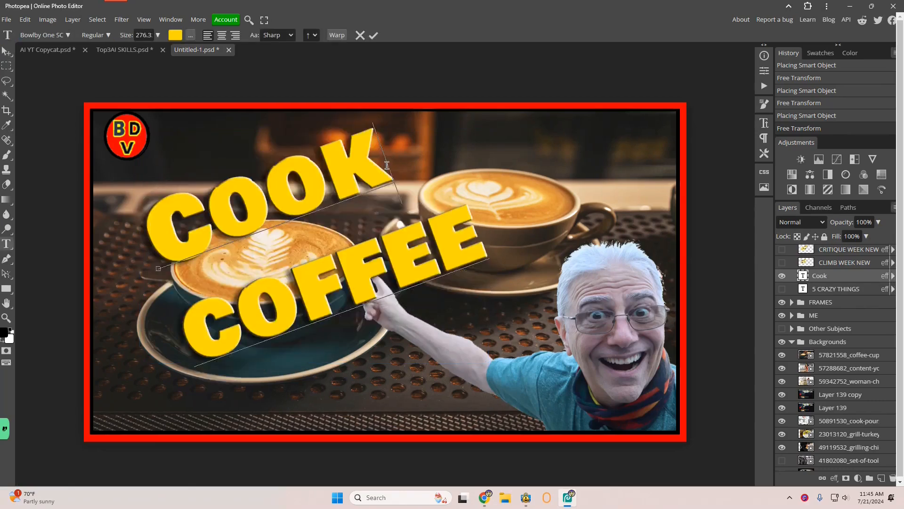
{"action": "left_click_drag", "start_coordinate": [386, 165], "coordinate": [152, 231]}
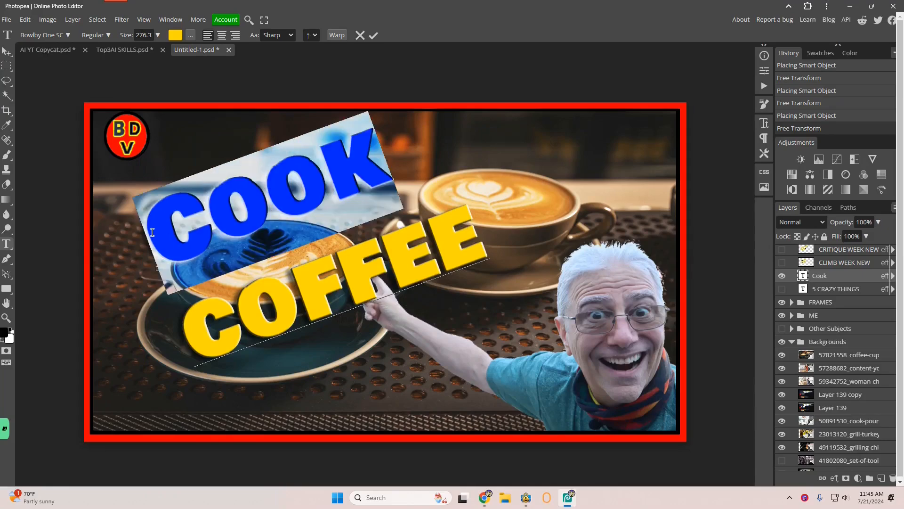
{"action": "key", "text": "BackSpace"}
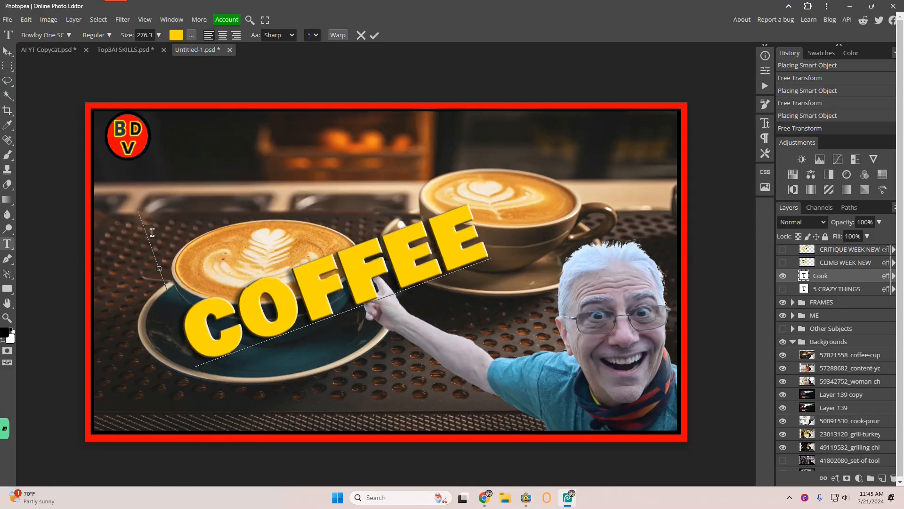
{"action": "key", "text": "Delete"}
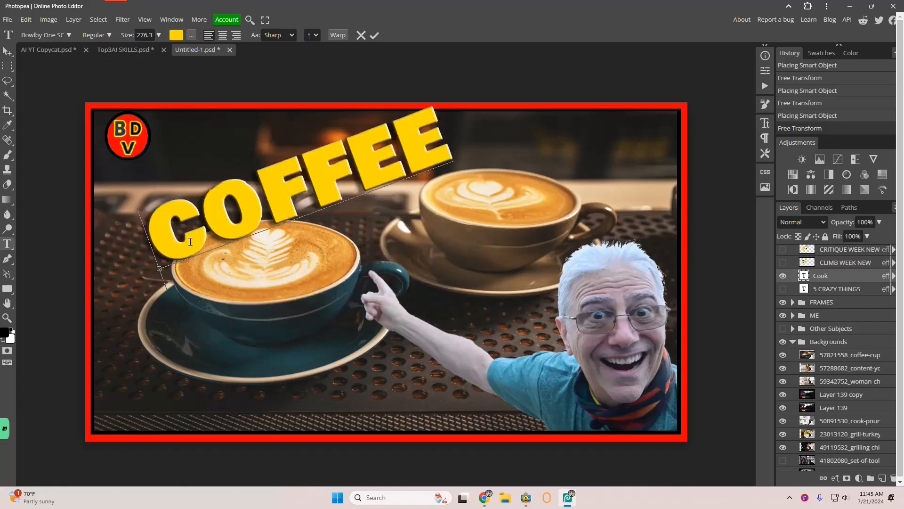
Nudge the COFFEE text and skew it slightly toward the upper left of the thumbnail
{"action": "left_click", "coordinate": [8, 51]}
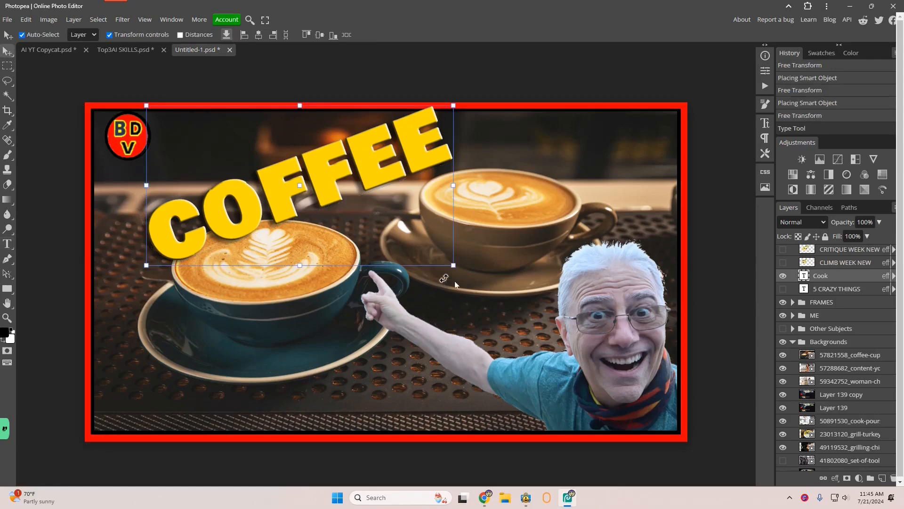
{"action": "left_click_drag", "start_coordinate": [454, 266], "coordinate": [457, 265]}
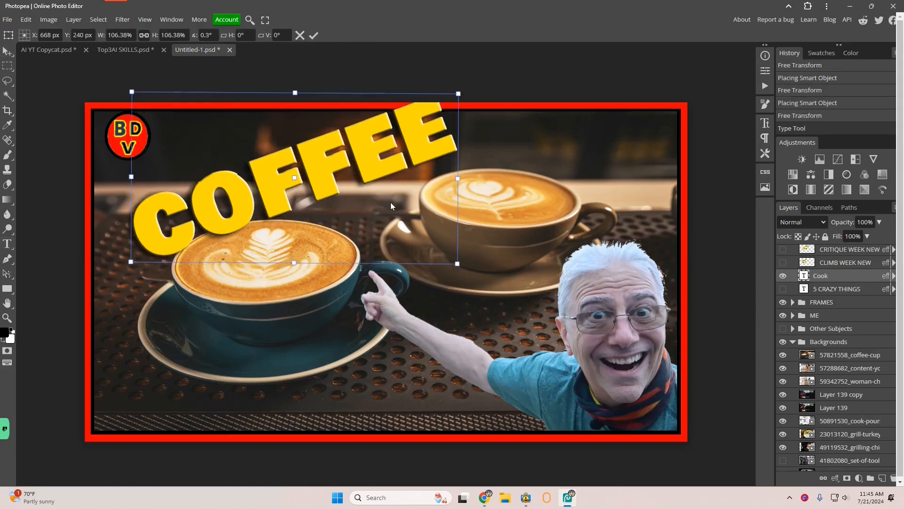
{"action": "left_click_drag", "start_coordinate": [391, 198], "coordinate": [392, 196]}
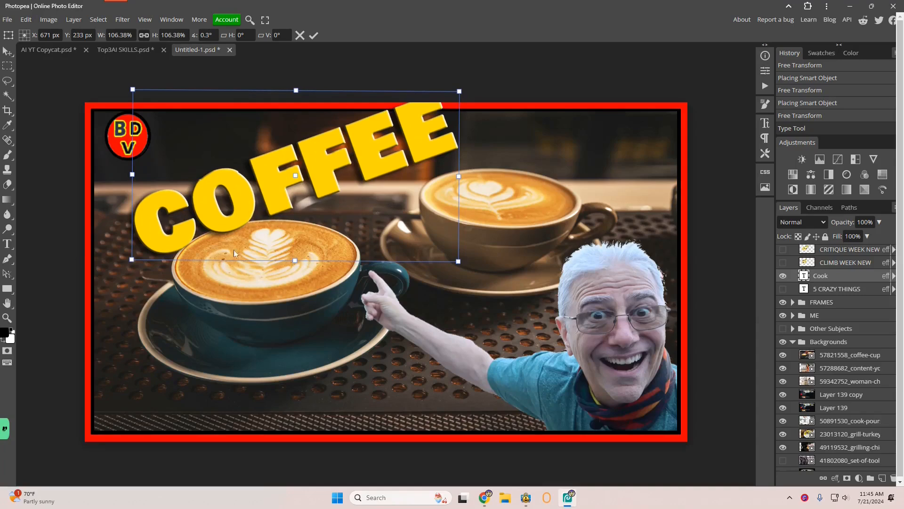
{"action": "left_click_drag", "start_coordinate": [294, 259], "coordinate": [278, 276]}
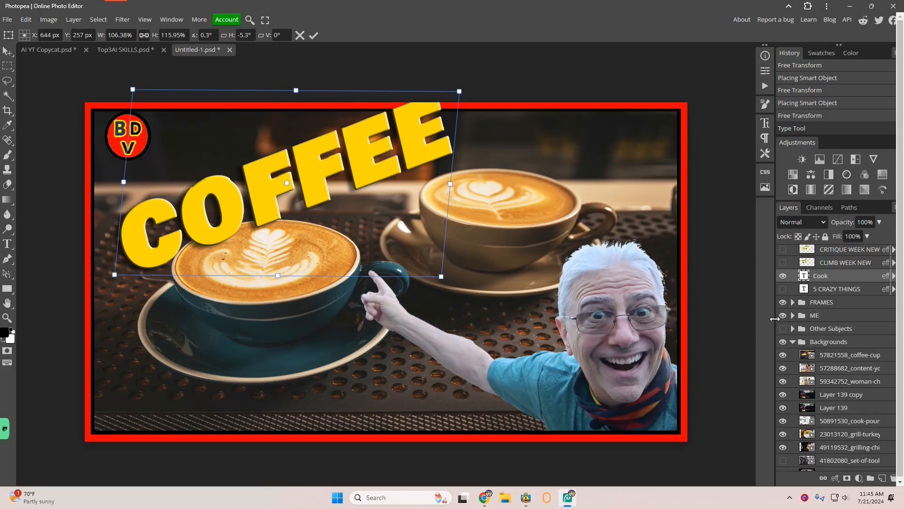
Select the pointing person cutout in the ME group and move it to the right
{"action": "left_click", "coordinate": [819, 317]}
{"action": "left_click", "coordinate": [578, 354]}
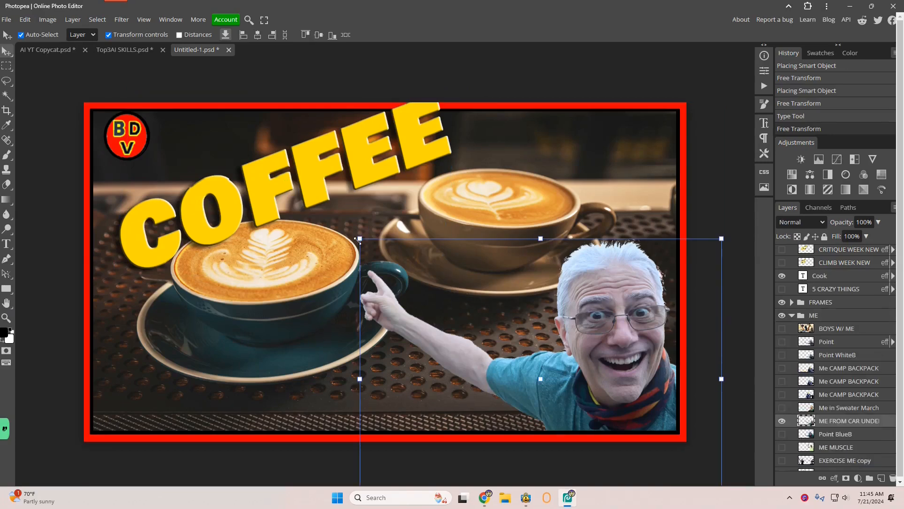
{"action": "left_click_drag", "start_coordinate": [358, 239], "coordinate": [445, 238]}
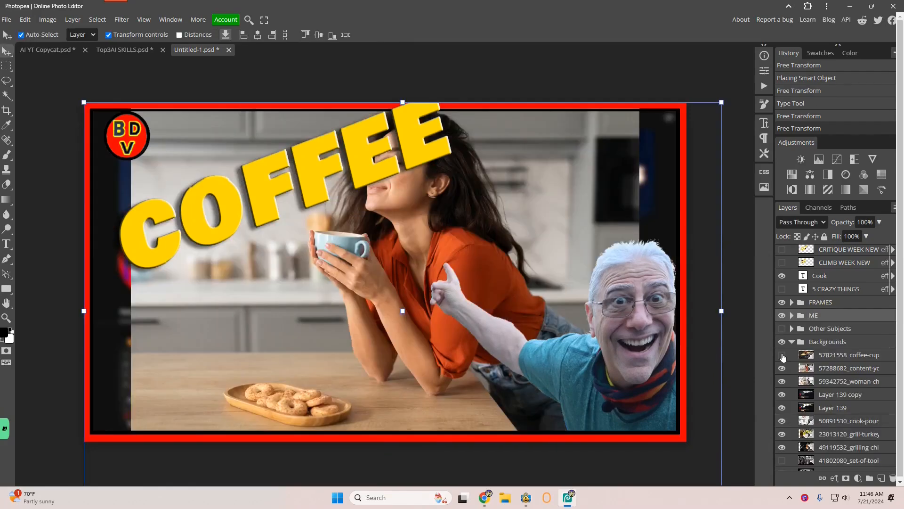
Stretch the woman-with-cup background image horizontally so it fills the red frame
{"action": "left_click", "coordinate": [351, 338]}
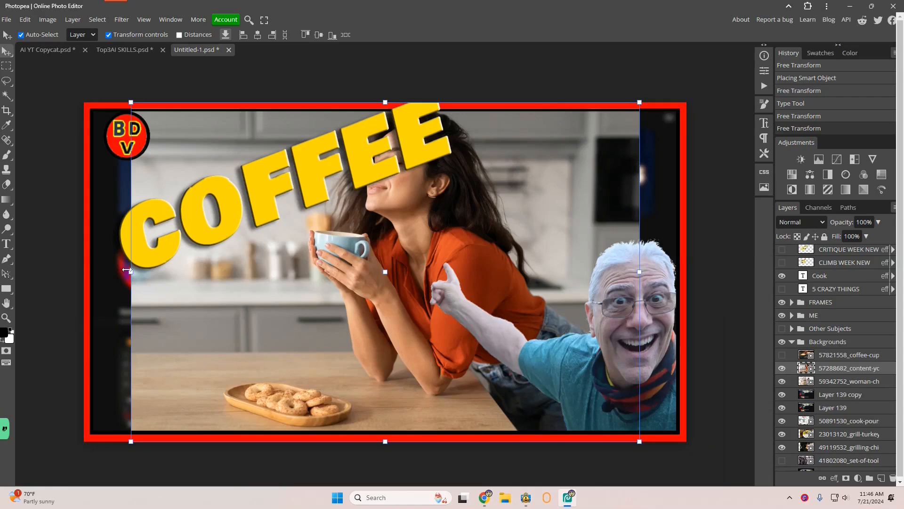
{"action": "left_click_drag", "start_coordinate": [133, 272], "coordinate": [441, 285]}
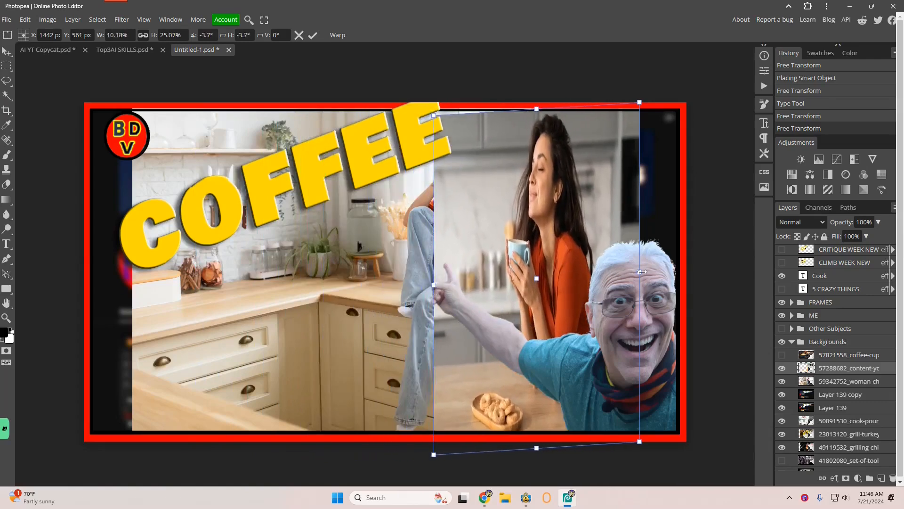
{"action": "left_click_drag", "start_coordinate": [642, 272], "coordinate": [87, 272]}
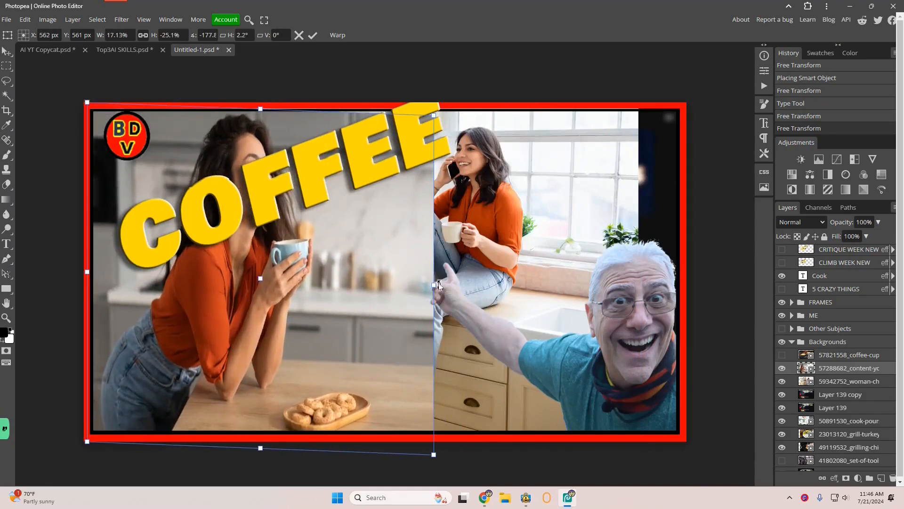
{"action": "left_click_drag", "start_coordinate": [434, 284], "coordinate": [681, 264]}
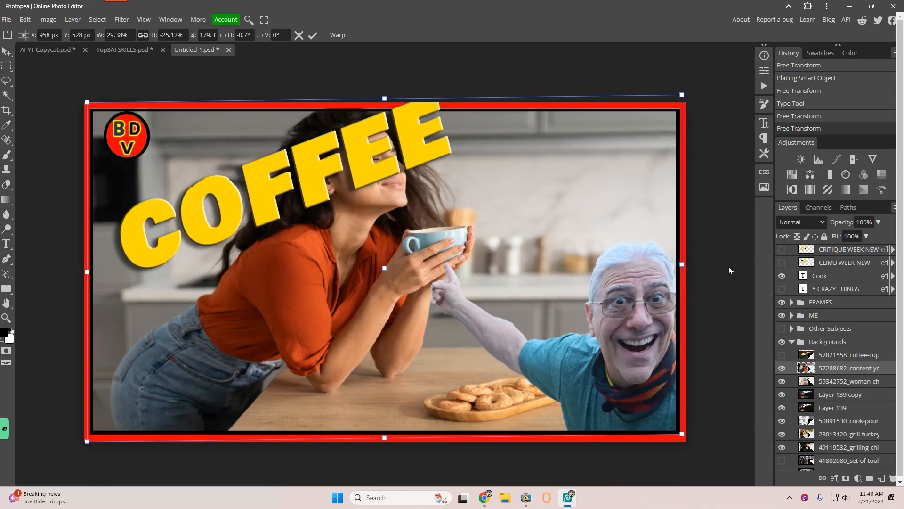
Select the COFFEE text layer and move the text down to the lower left of the thumbnail
{"action": "scroll", "coordinate": [829, 318], "scroll_direction": "up", "scroll_amount": 2}
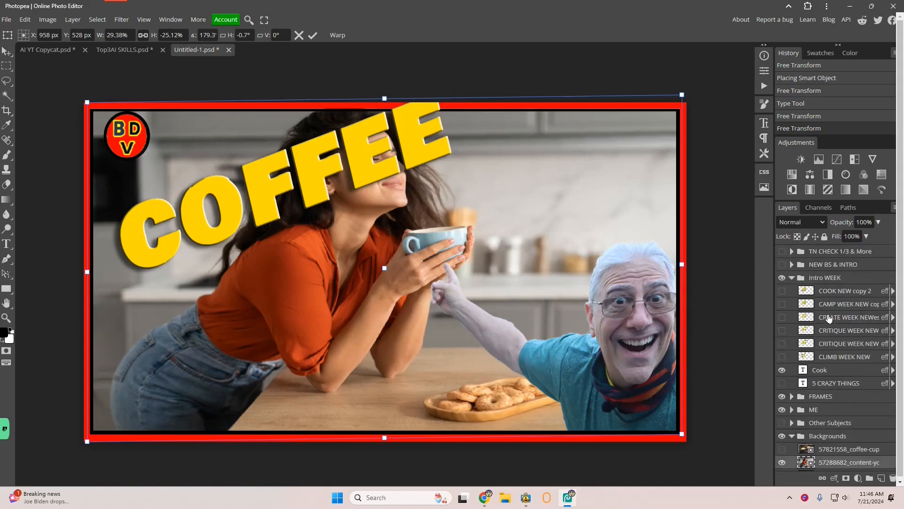
{"action": "left_click", "coordinate": [819, 371]}
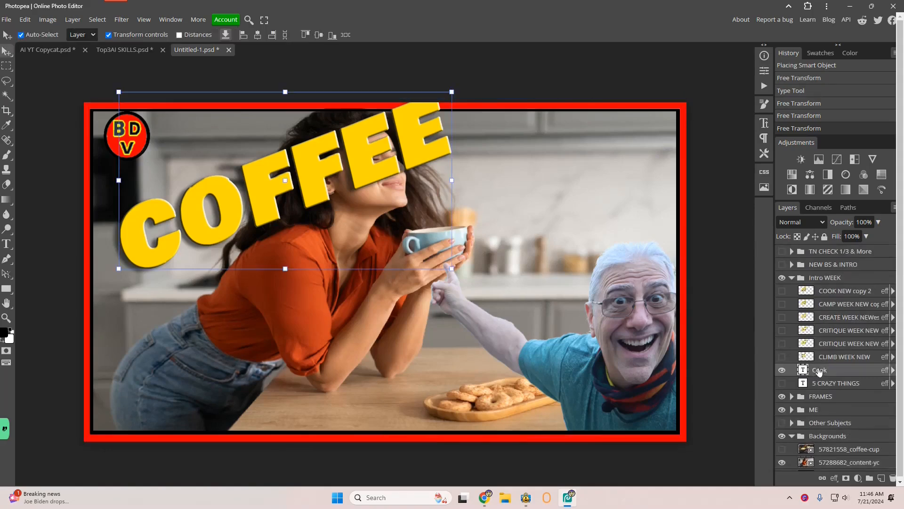
{"action": "left_click_drag", "start_coordinate": [261, 246], "coordinate": [216, 387]}
{"action": "double_click", "coordinate": [216, 387]}
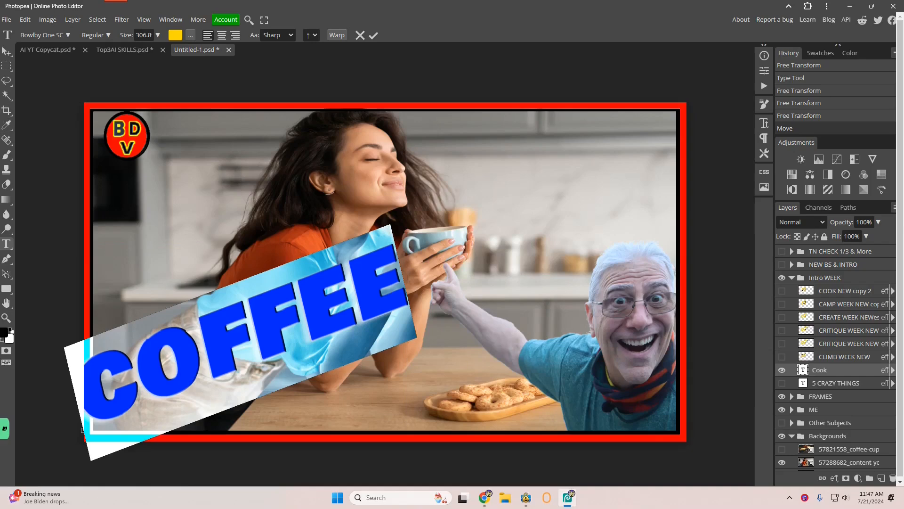
Export the thumbnail as a 1920 x 1080 PNG
{"action": "left_click", "coordinate": [6, 19]}
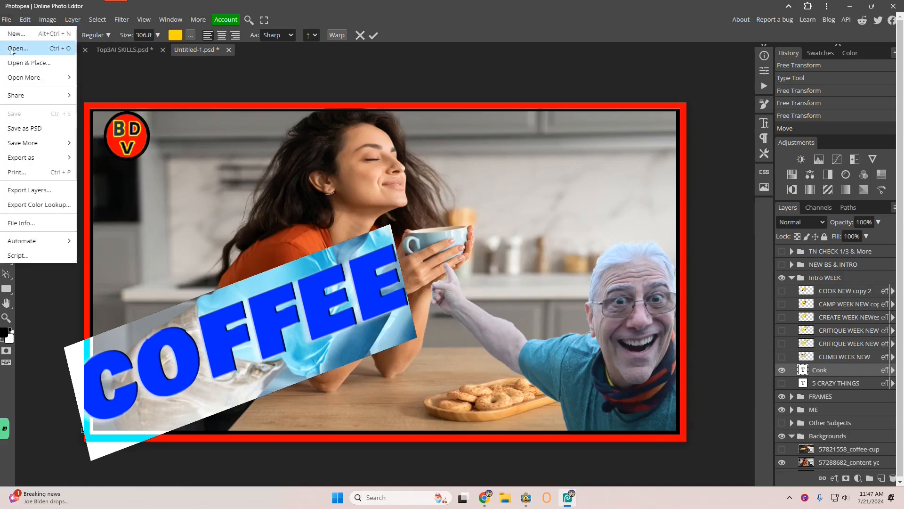
{"action": "mouse_move", "coordinate": [71, 159]}
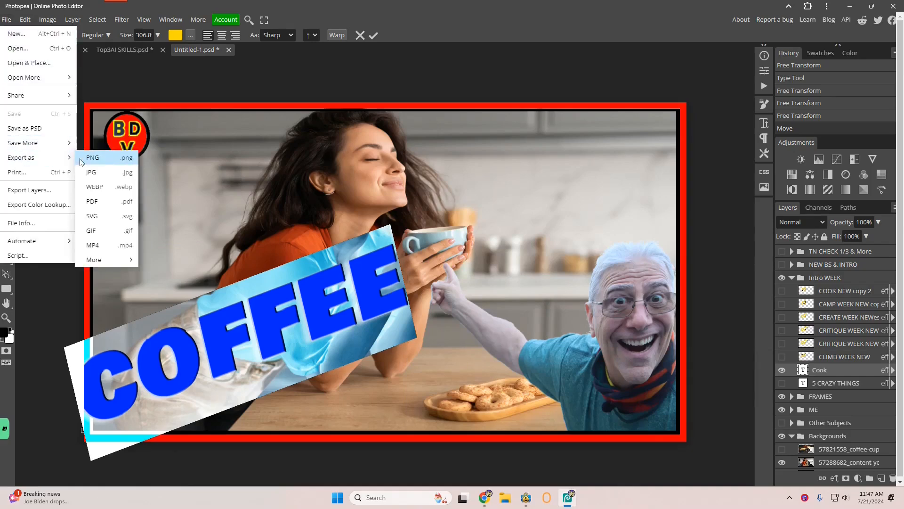
{"action": "left_click", "coordinate": [108, 160]}
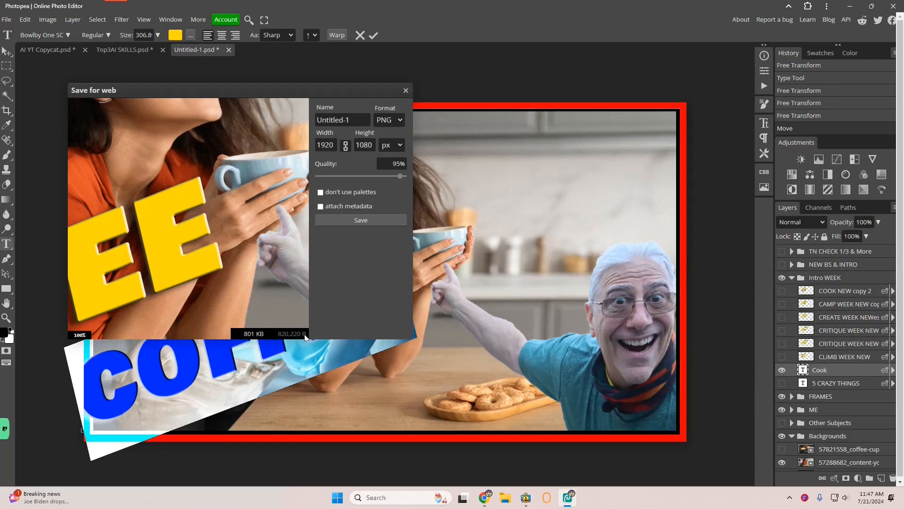
{"action": "left_click", "coordinate": [346, 220]}
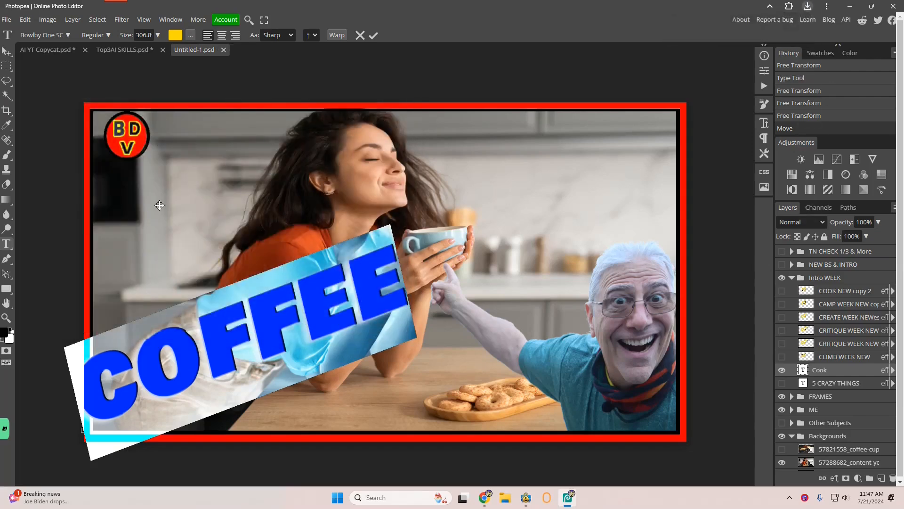
Move the COFFEE text back to the upper left and show the coffee-cup background layer
{"action": "left_click", "coordinate": [6, 51]}
{"action": "left_click_drag", "start_coordinate": [223, 331], "coordinate": [273, 217]}
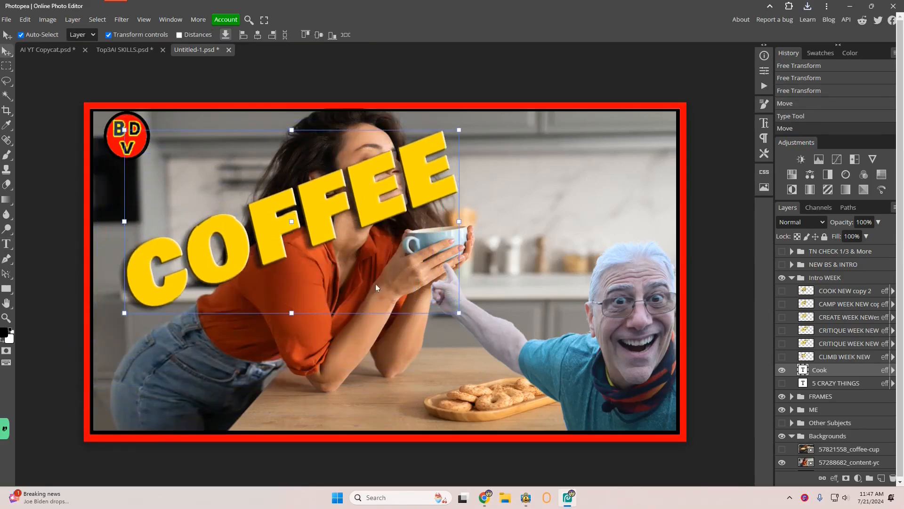
{"action": "left_click", "coordinate": [782, 449]}
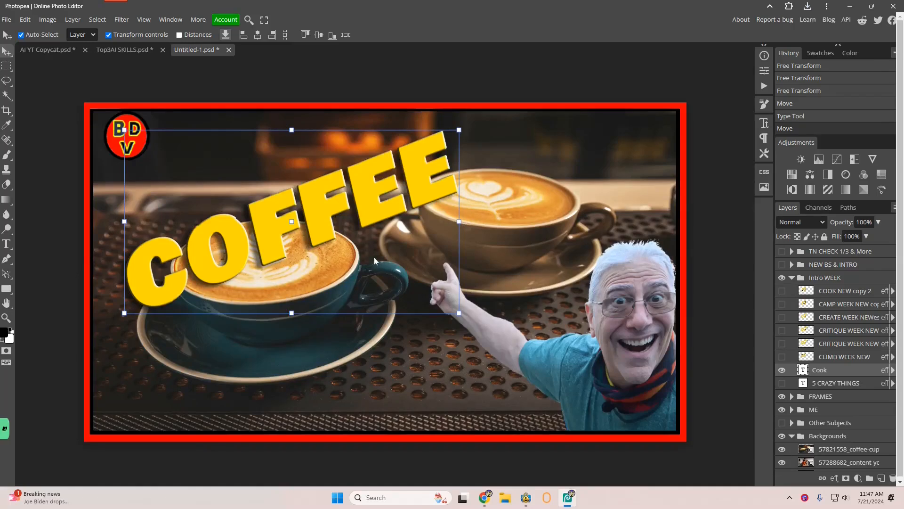
{"action": "left_click_drag", "start_coordinate": [313, 202], "coordinate": [268, 161]}
{"action": "left_click_drag", "start_coordinate": [266, 161], "coordinate": [265, 162]}
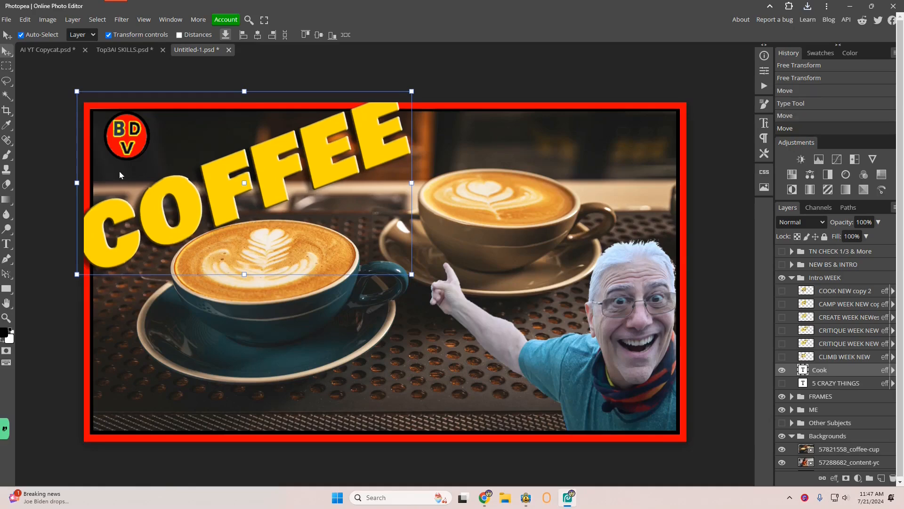
Export this coffee-cup version of the thumbnail as a PNG
{"action": "left_click", "coordinate": [6, 19]}
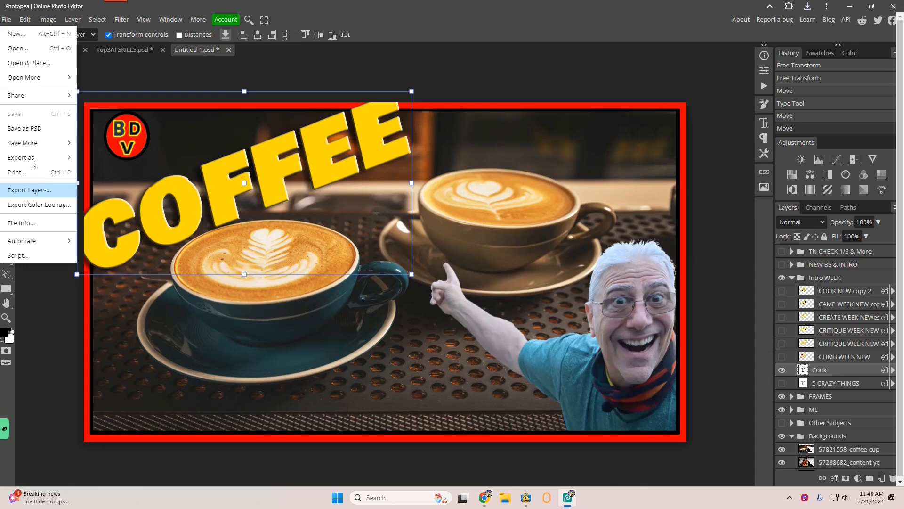
{"action": "mouse_move", "coordinate": [33, 163]}
{"action": "left_click", "coordinate": [92, 157]}
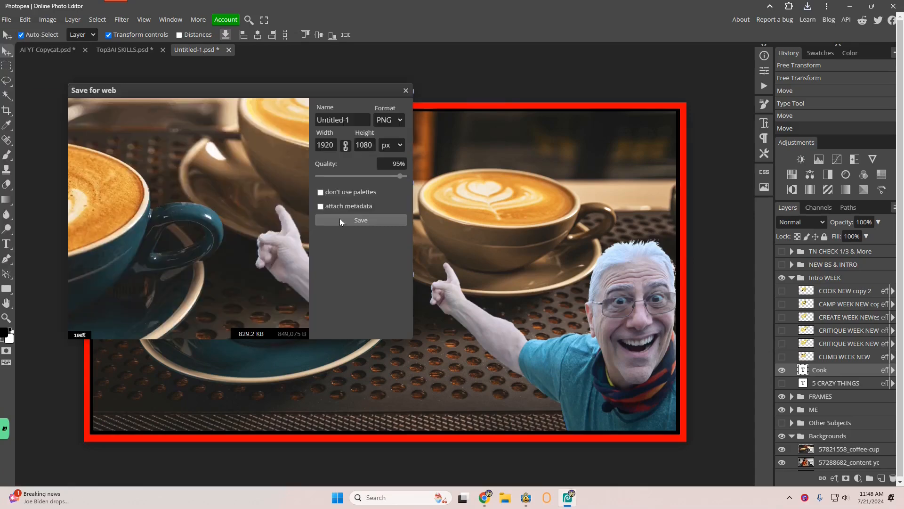
{"action": "left_click", "coordinate": [340, 218]}
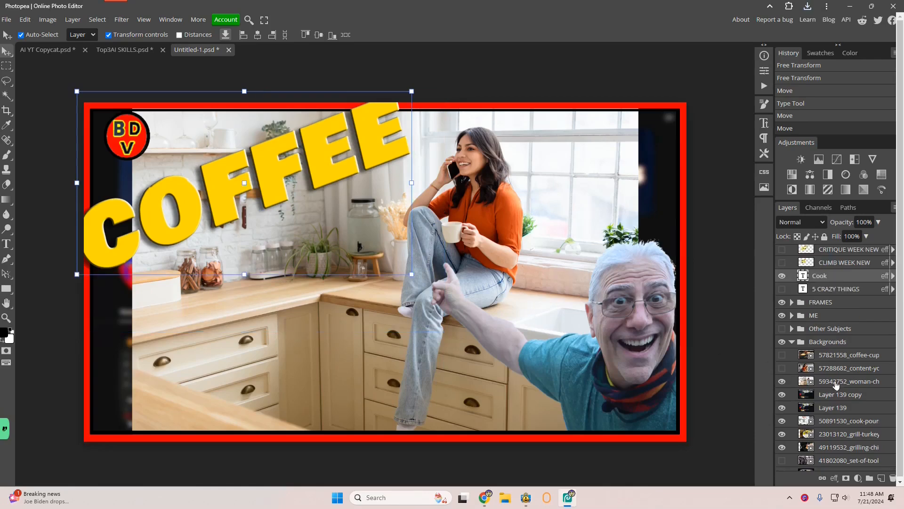
Duplicate the woman-on-counter background layer and stretch the copy to fill the frame
{"action": "left_click", "coordinate": [836, 386]}
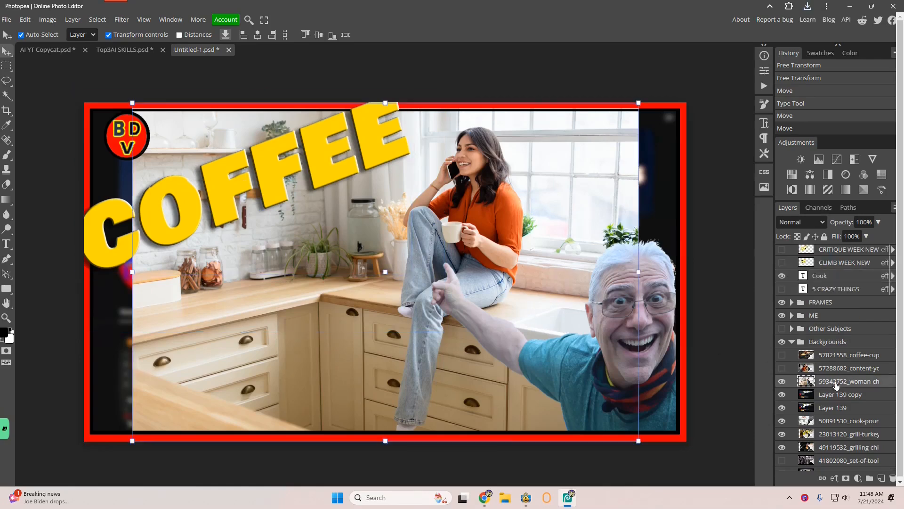
{"action": "key", "text": "ctrl+j"}
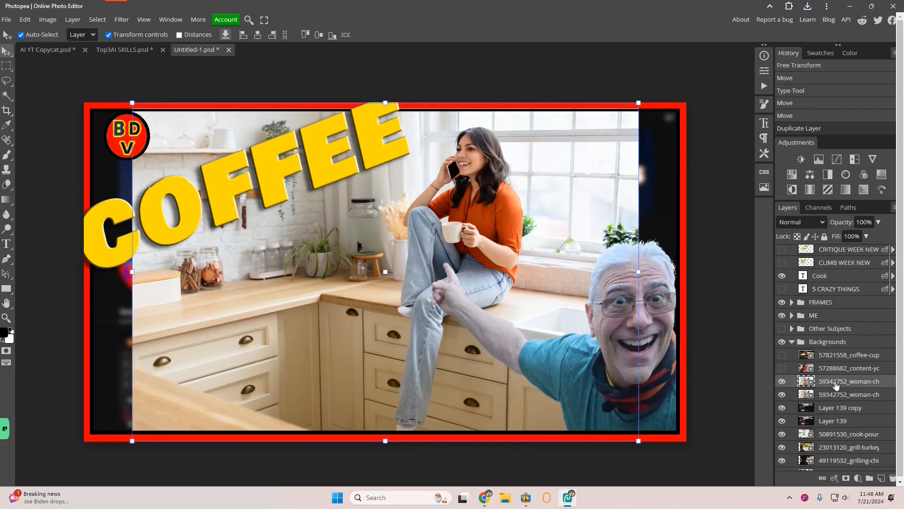
{"action": "left_click_drag", "start_coordinate": [133, 272], "coordinate": [153, 273]}
{"action": "left_click_drag", "start_coordinate": [595, 272], "coordinate": [682, 272]}
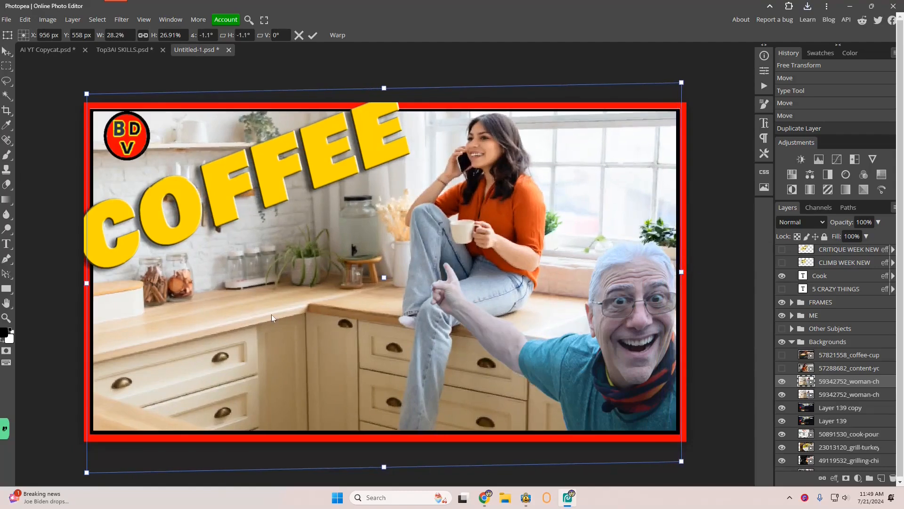
Hide the duplicate and flip the original woman-on-counter image horizontally across the frame
{"action": "left_click", "coordinate": [782, 381]}
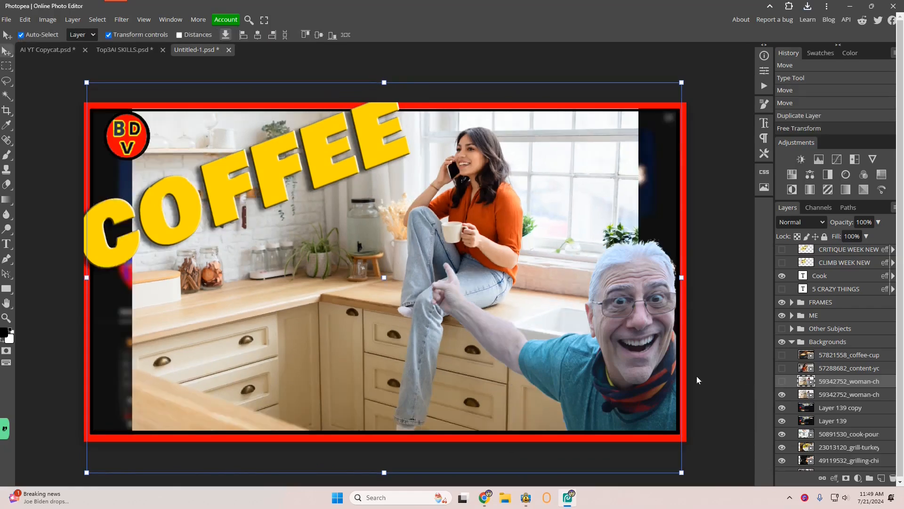
{"action": "left_click", "coordinate": [363, 295]}
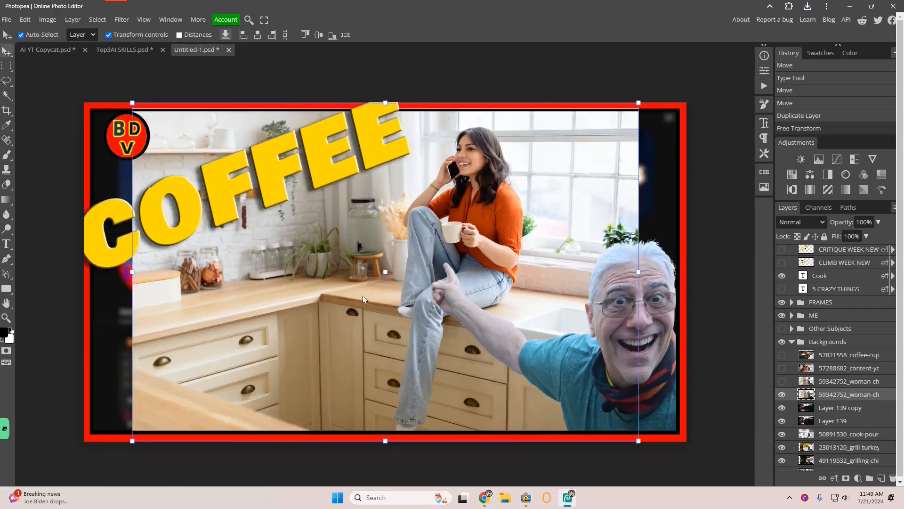
{"action": "left_click_drag", "start_coordinate": [638, 272], "coordinate": [202, 281]}
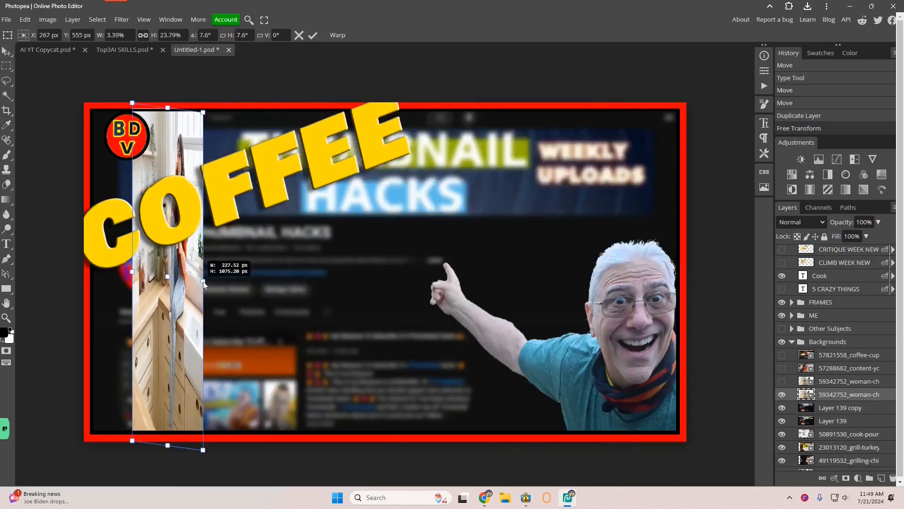
{"action": "left_click_drag", "start_coordinate": [133, 272], "coordinate": [688, 283]}
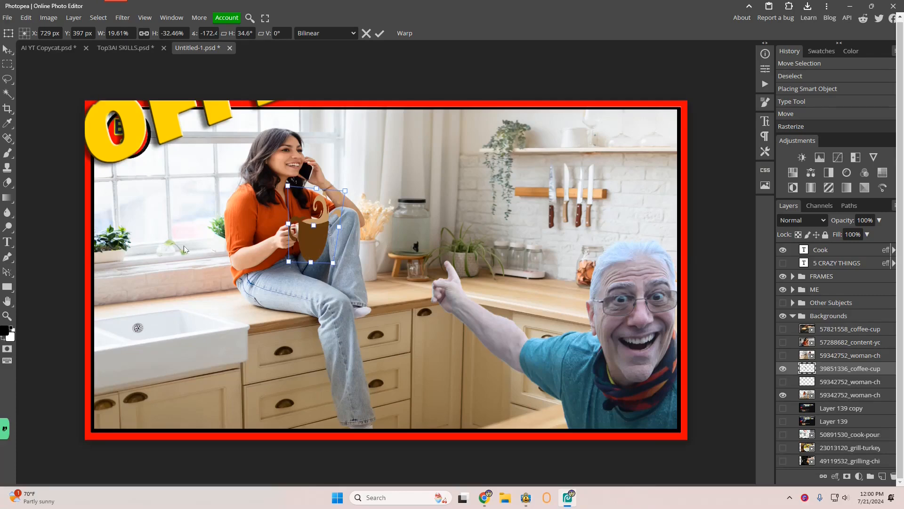
Switch the background to the latte-art coffee-cup layer, hiding the coffee-cup logo, and reposition the COFFEE text over it
{"action": "left_click", "coordinate": [783, 368]}
{"action": "left_click", "coordinate": [783, 329]}
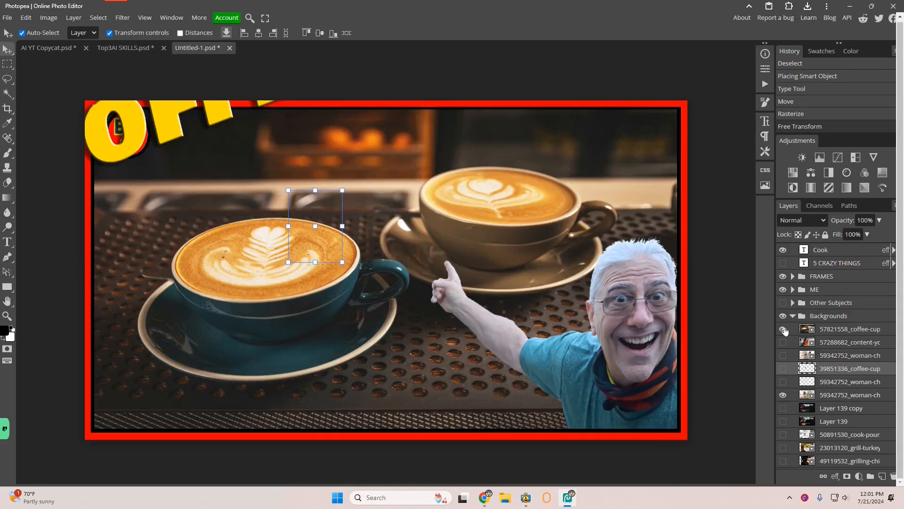
{"action": "left_click_drag", "start_coordinate": [133, 131], "coordinate": [198, 205]}
{"action": "double_click", "coordinate": [190, 203]}
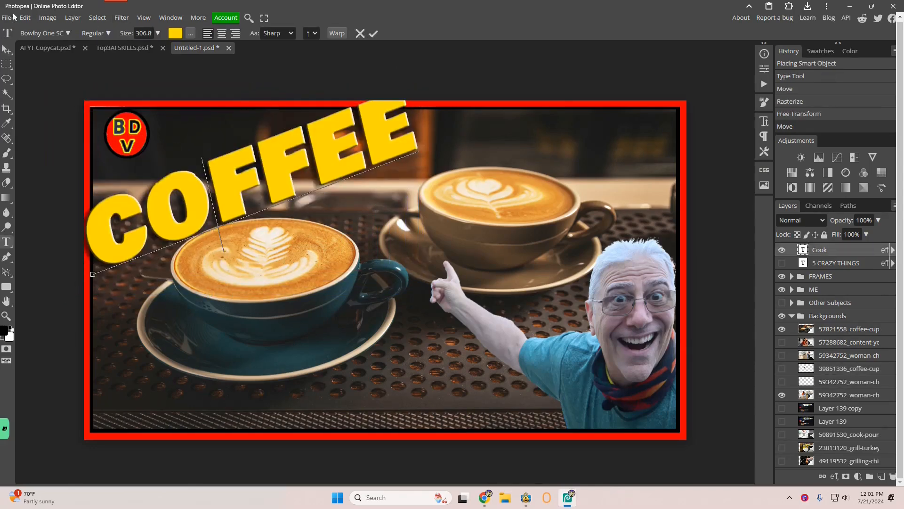
Open the two exported images Untitled-1 (1).png and Untitled-1 (2).png from the Downloads folder
{"action": "left_click", "coordinate": [6, 18]}
{"action": "left_click", "coordinate": [12, 47]}
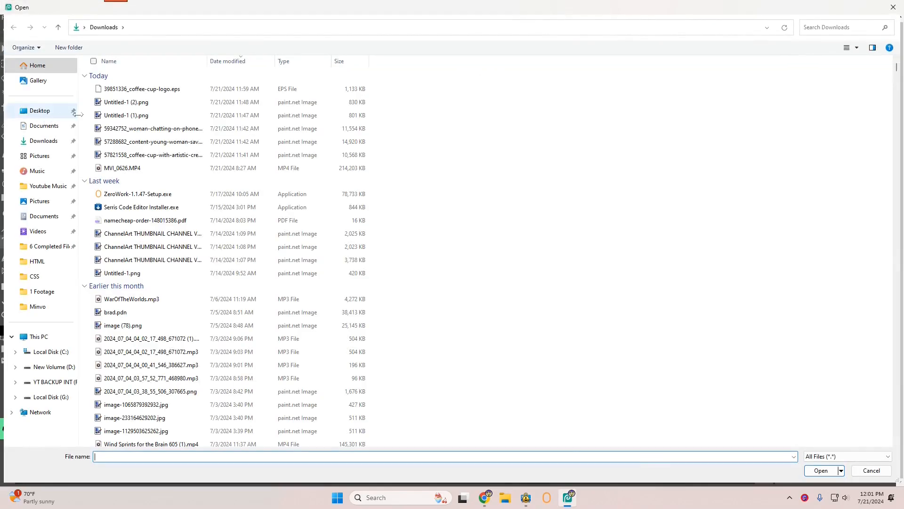
{"action": "left_click", "coordinate": [121, 104]}
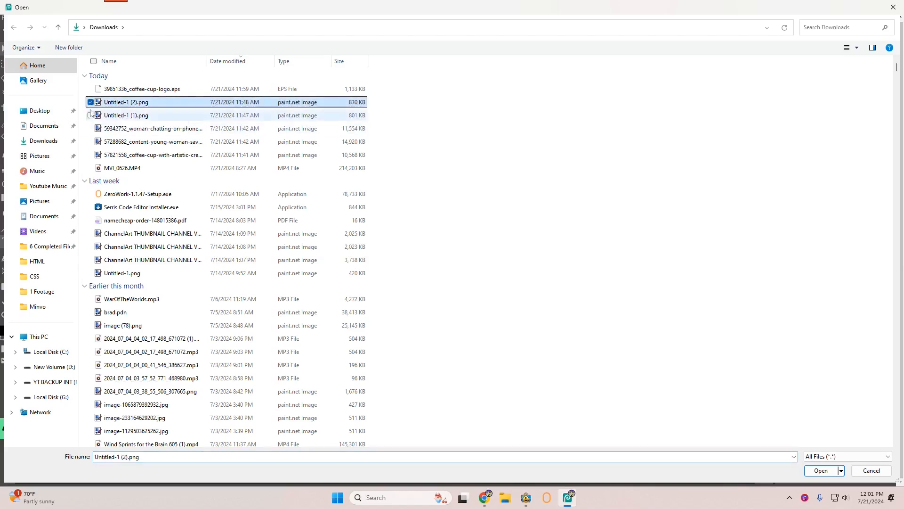
{"action": "left_click", "coordinate": [91, 115]}
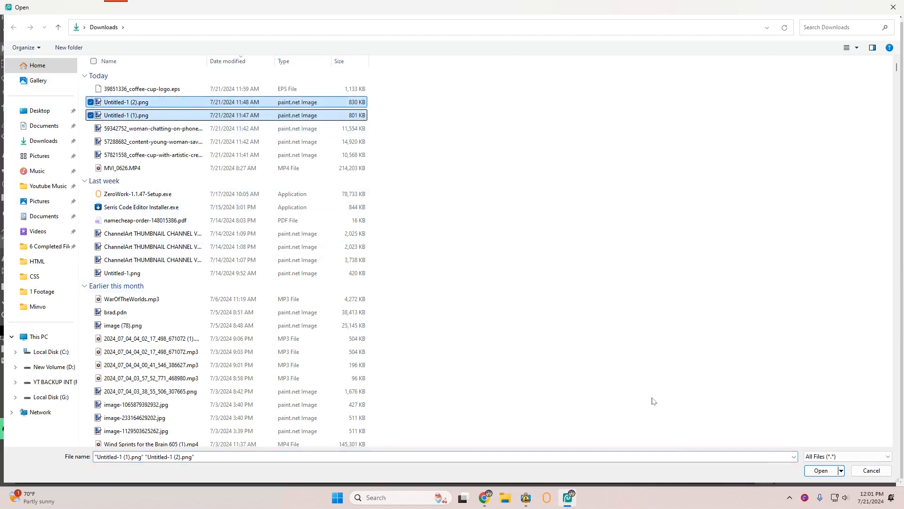
{"action": "left_click", "coordinate": [821, 470]}
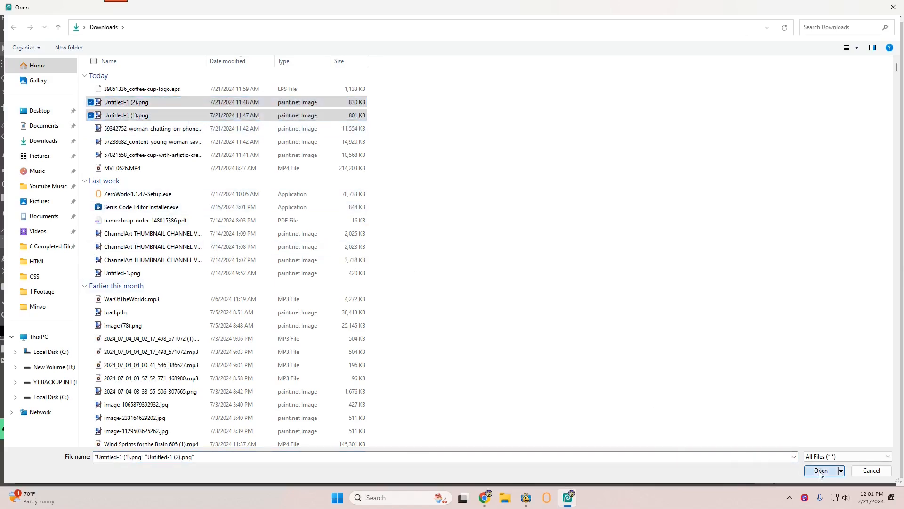